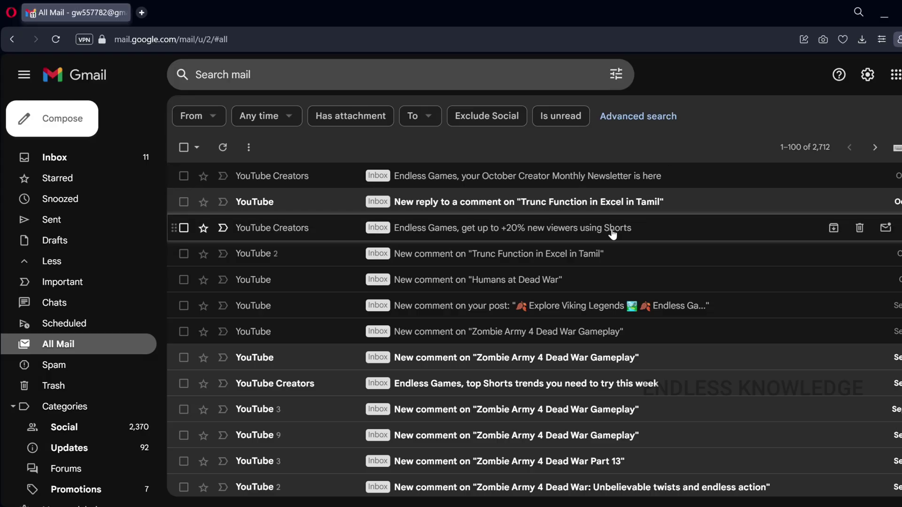
Look through the All Mail list and view the advanced search options.
scroll(611, 237, down, 10)
scroll(610, 236, down, 5)
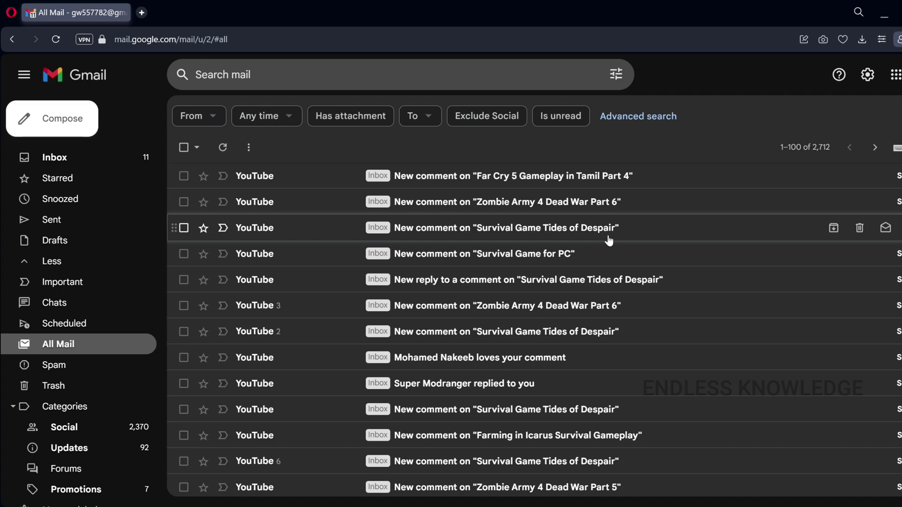
scroll(608, 238, up, 10)
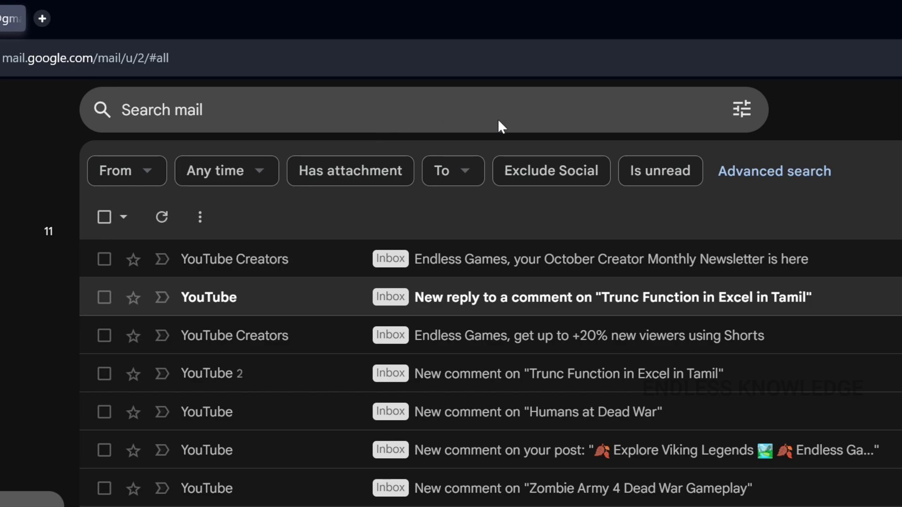
click(742, 111)
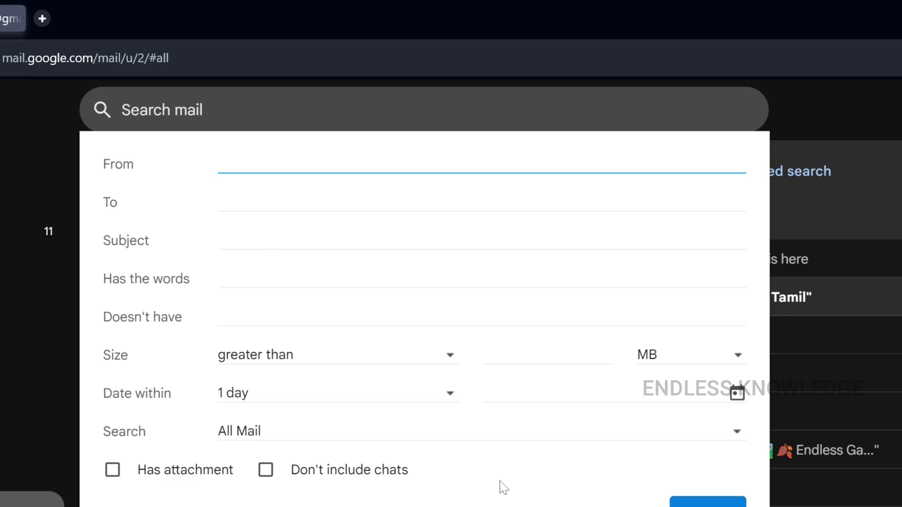
key(Escape)
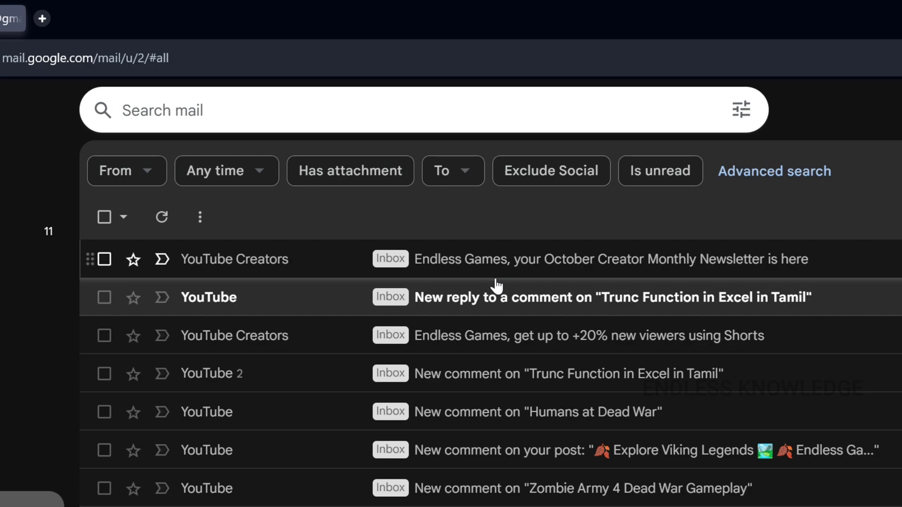
Open the YouTube Creators October newsletter and start a filter for messages like it.
click(352, 268)
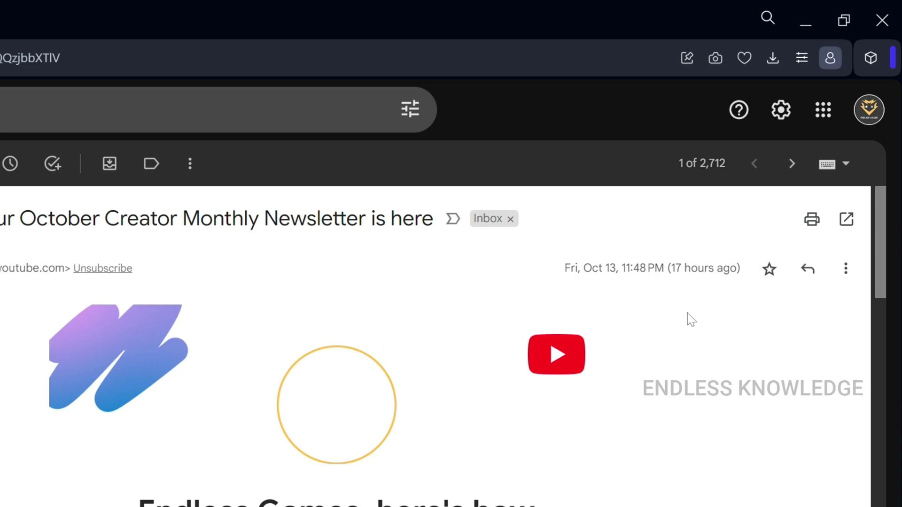
click(842, 276)
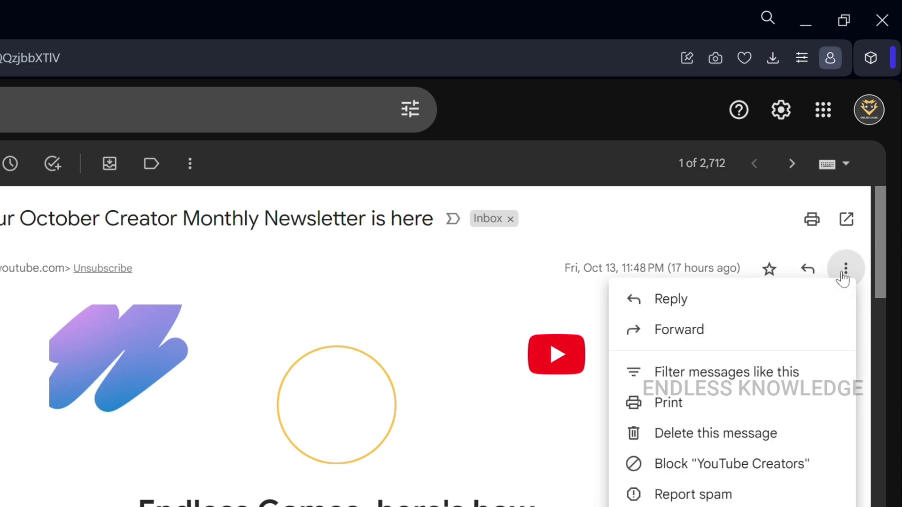
click(757, 375)
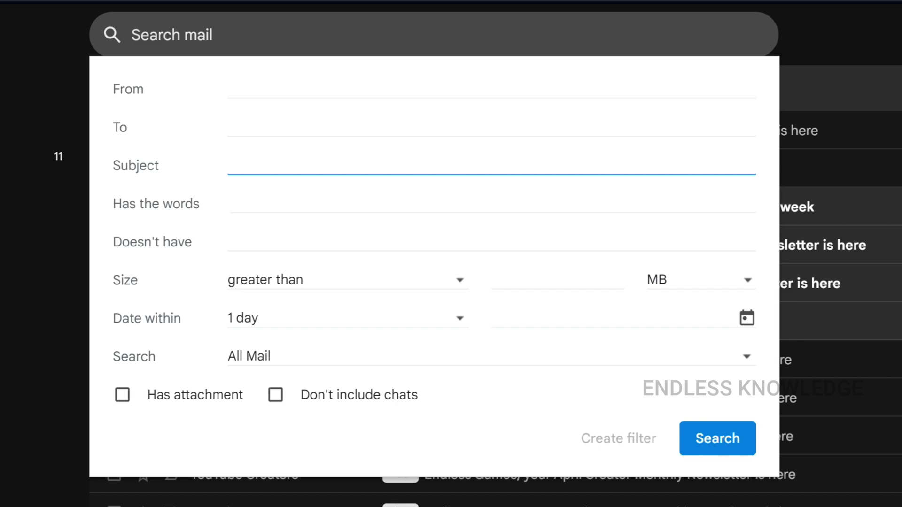
Enter "Security Alert" as the filter's subject criterion and proceed to the filter's actions.
text(Securit)
text(y ASL)
key(BackSpace)
key(BackSpace)
text(lert)
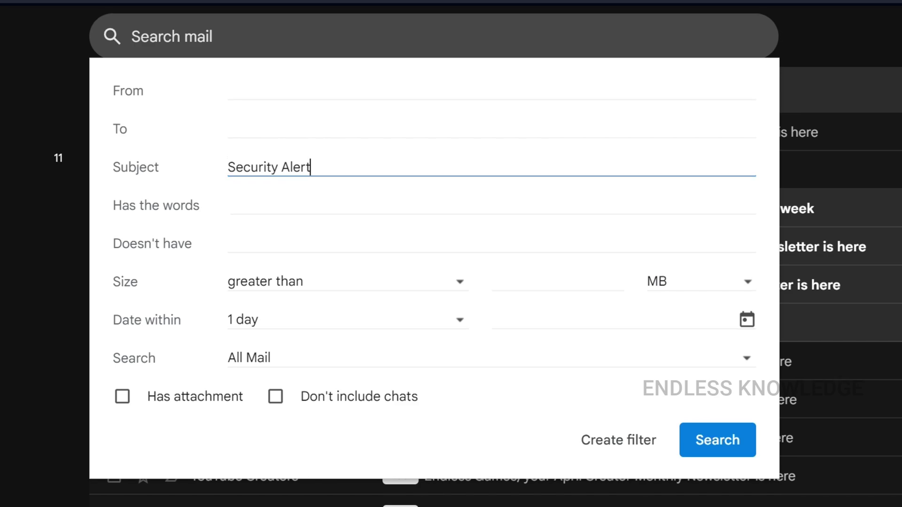
click(623, 450)
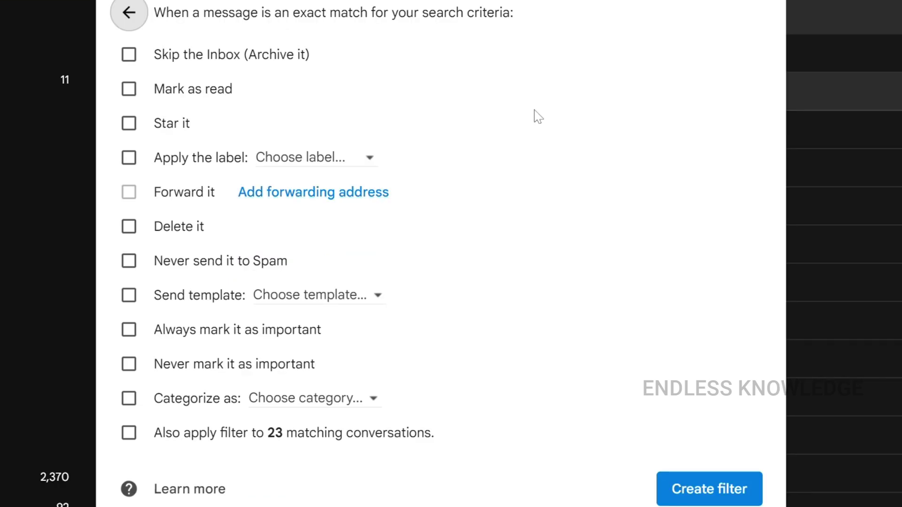
Make the filter apply a label, creating a new label named "Alert" for it.
click(134, 165)
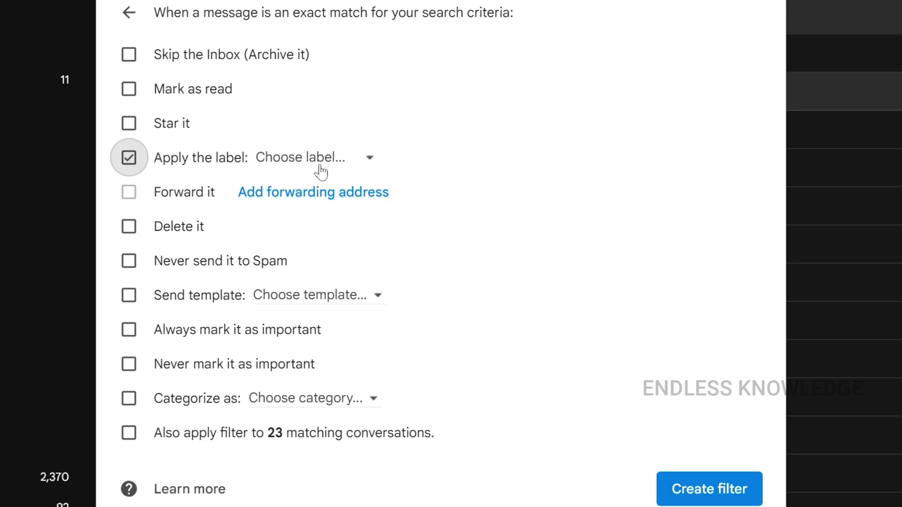
click(361, 167)
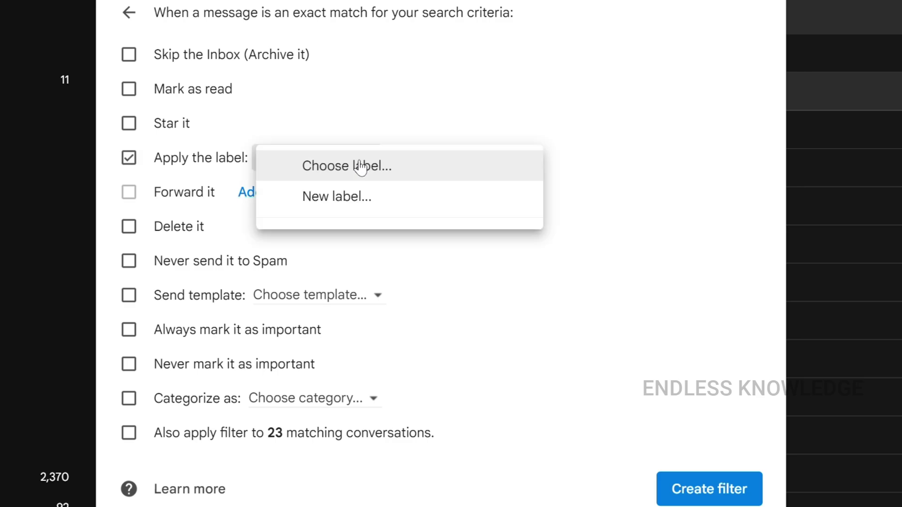
click(356, 201)
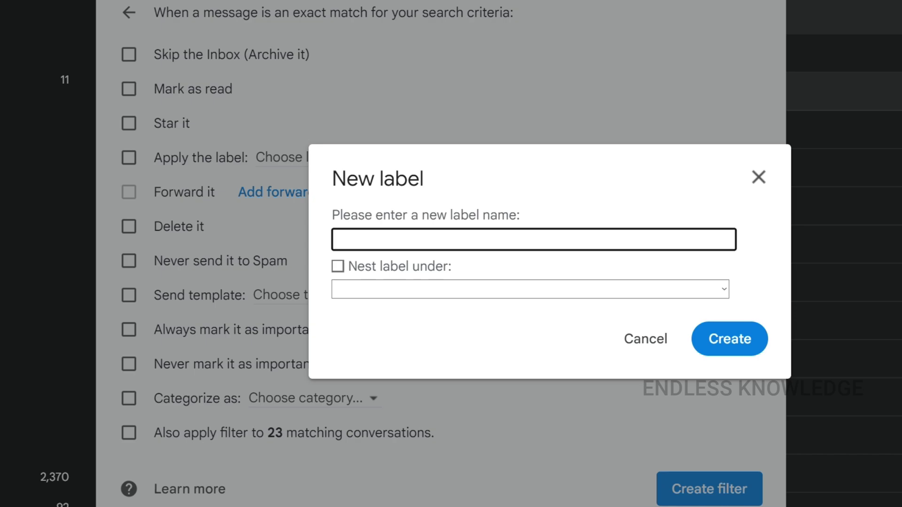
text(Alert)
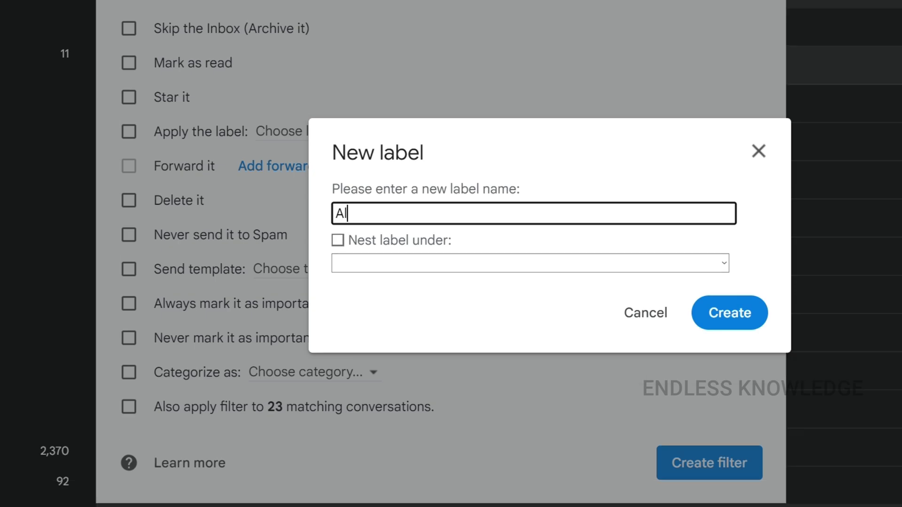
click(715, 313)
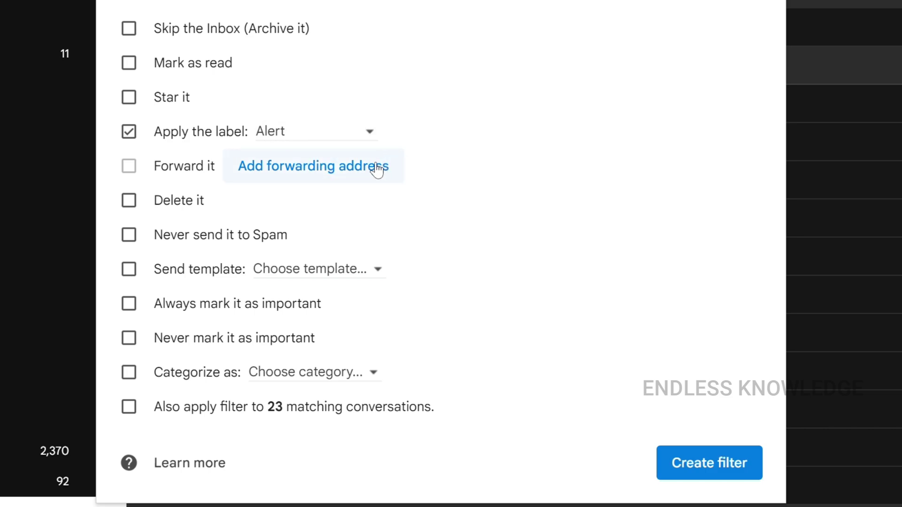
Create the filter with never send to Spam, always mark as important, and also apply to matching conversations enabled.
click(139, 235)
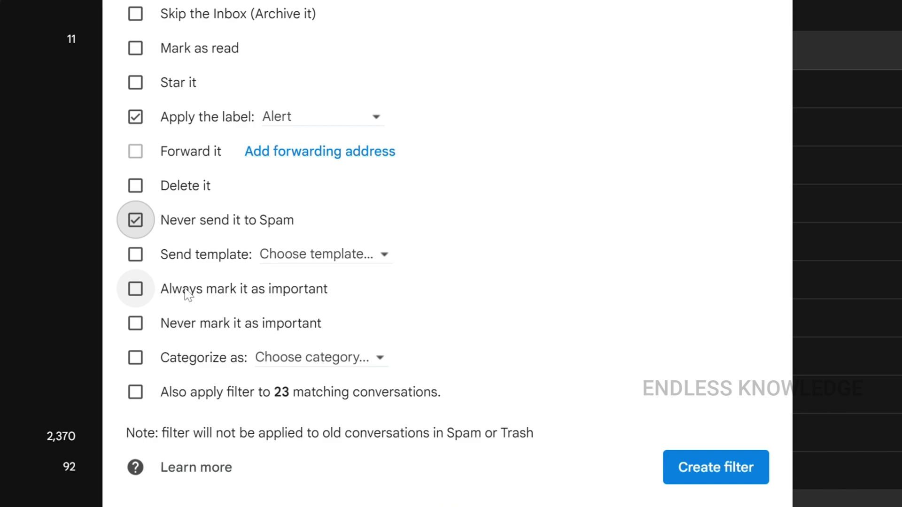
click(136, 289)
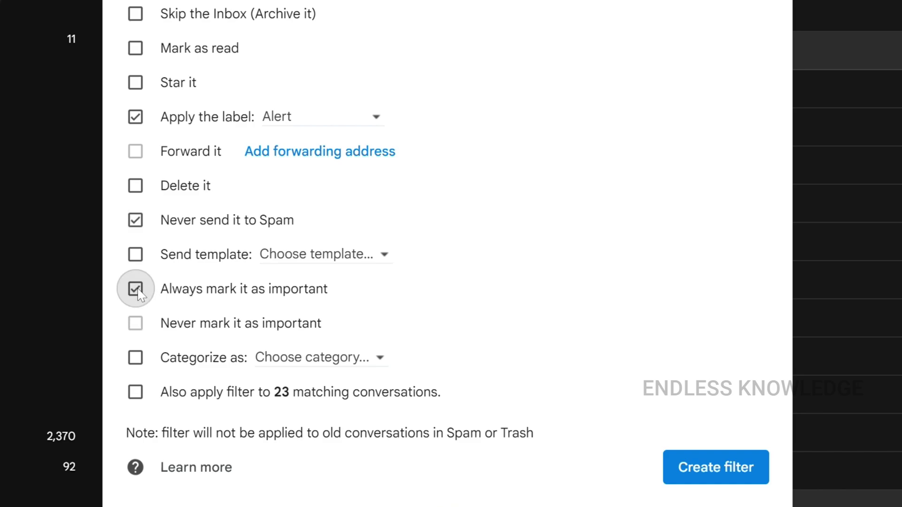
click(347, 363)
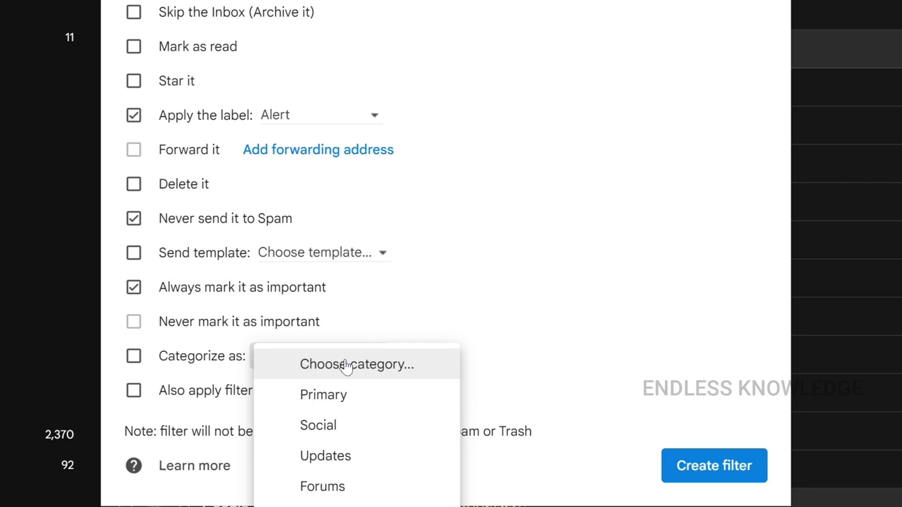
click(346, 365)
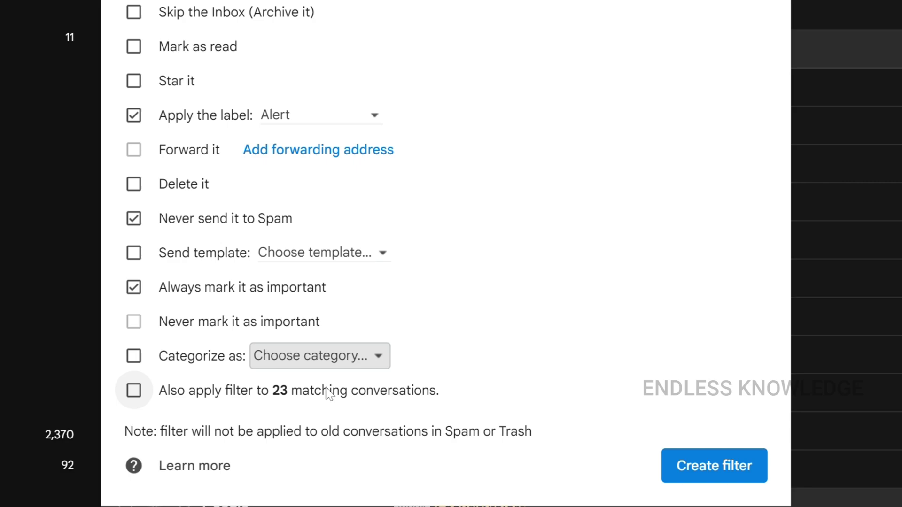
click(136, 395)
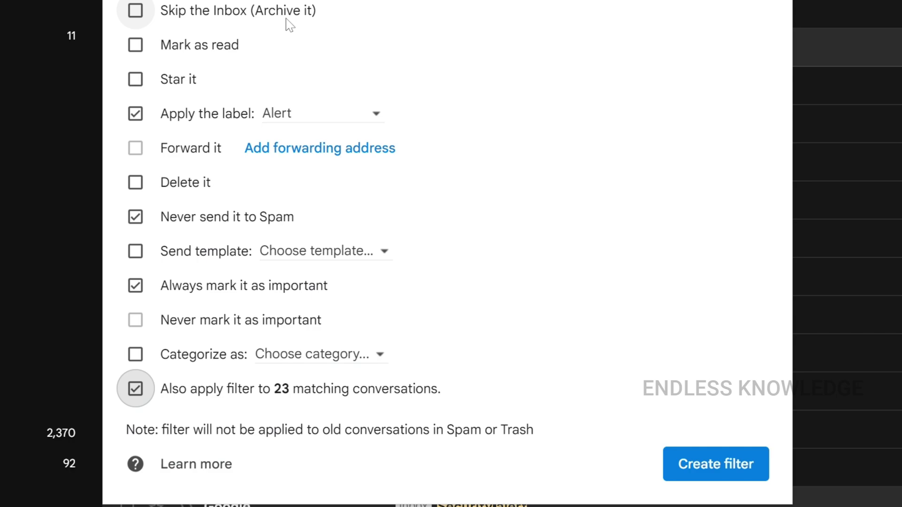
click(689, 470)
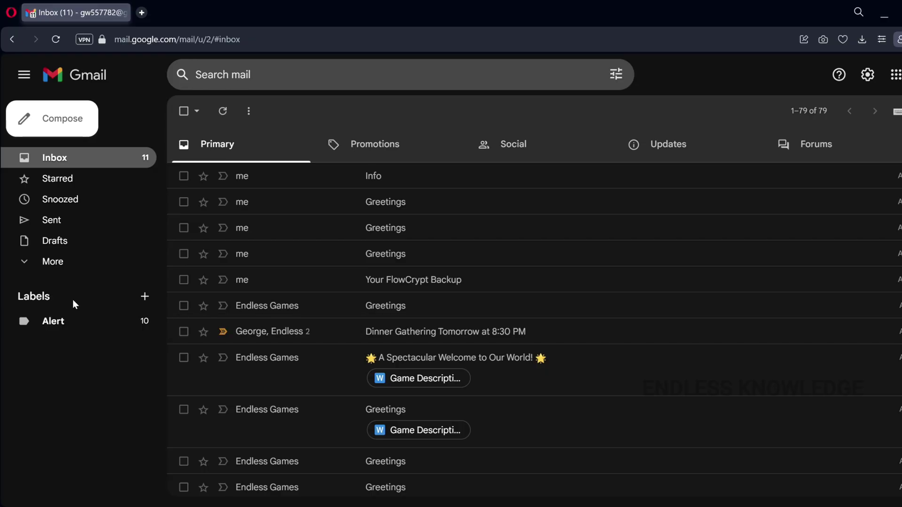
Open the Alert label and look through the messages filed under it.
click(75, 324)
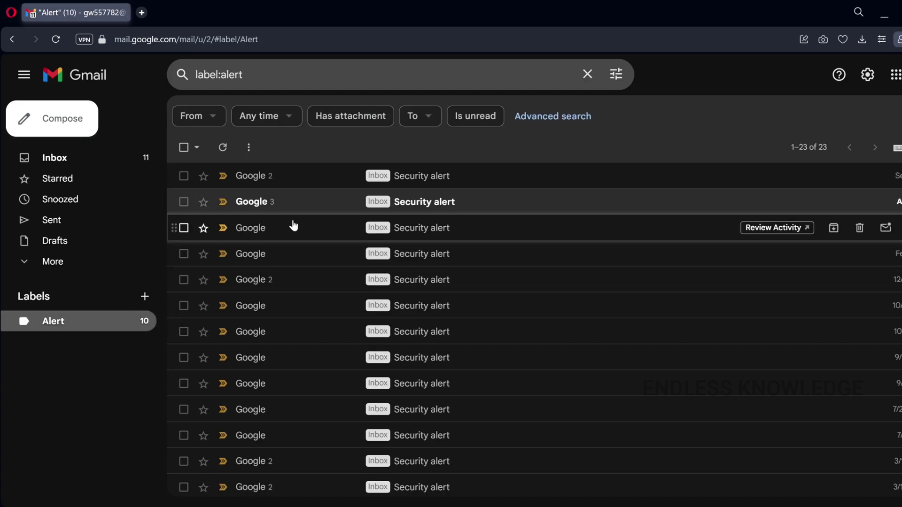
scroll(332, 279, down, 3)
scroll(334, 292, down, 3)
scroll(342, 312, up, 3)
scroll(344, 318, down, 3)
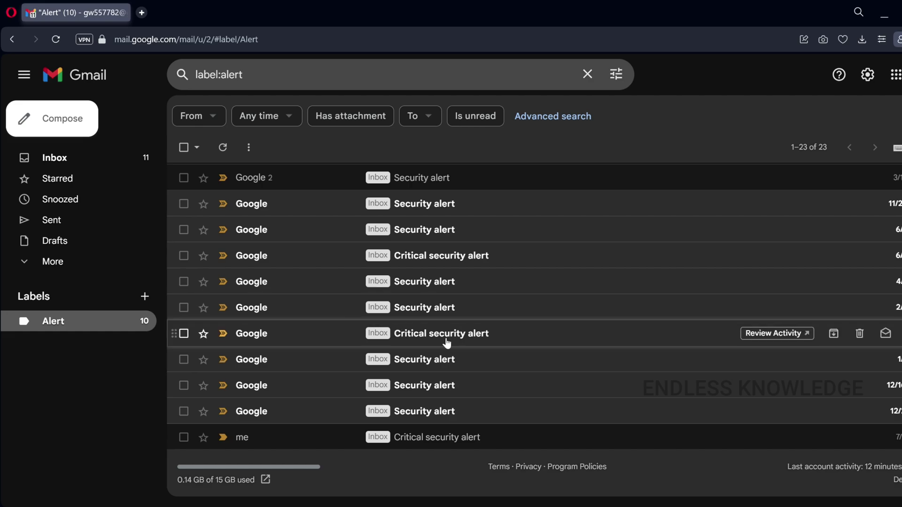
scroll(371, 308, up, 5)
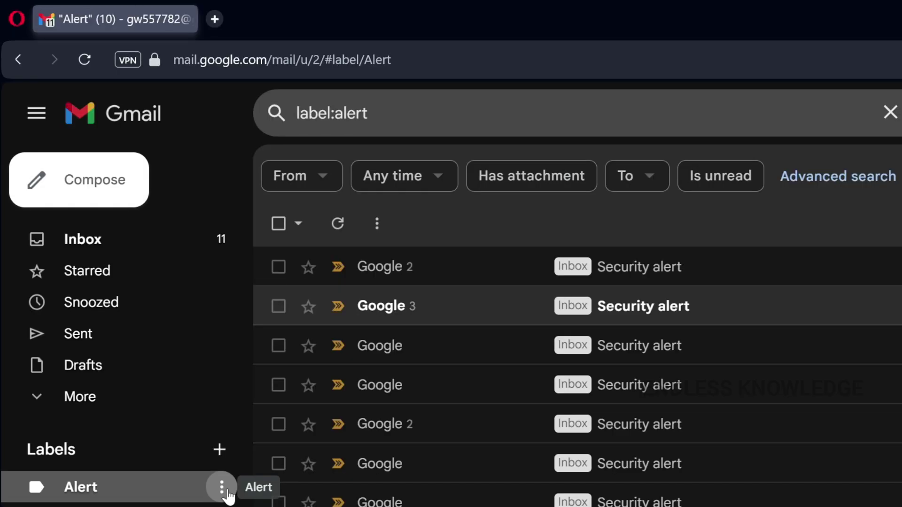
Set the Alert label's color to red.
click(221, 487)
mouse_move(309, 115)
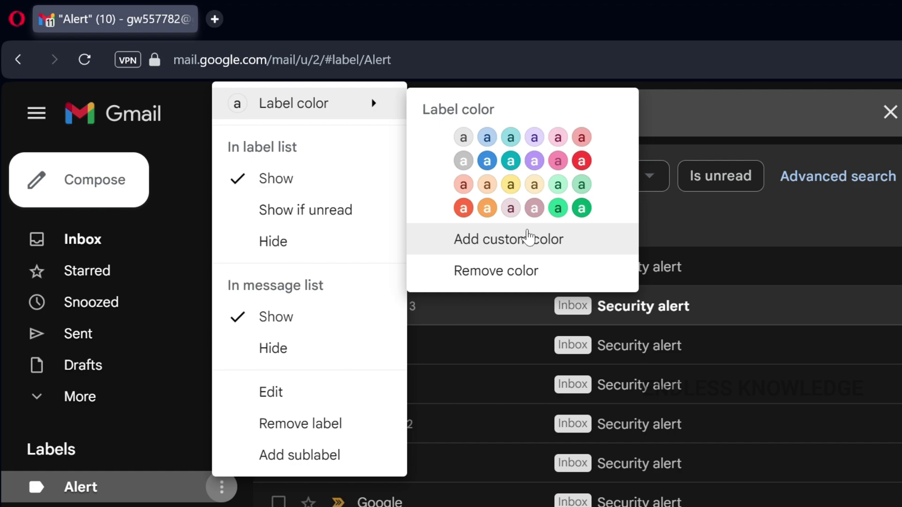
click(583, 161)
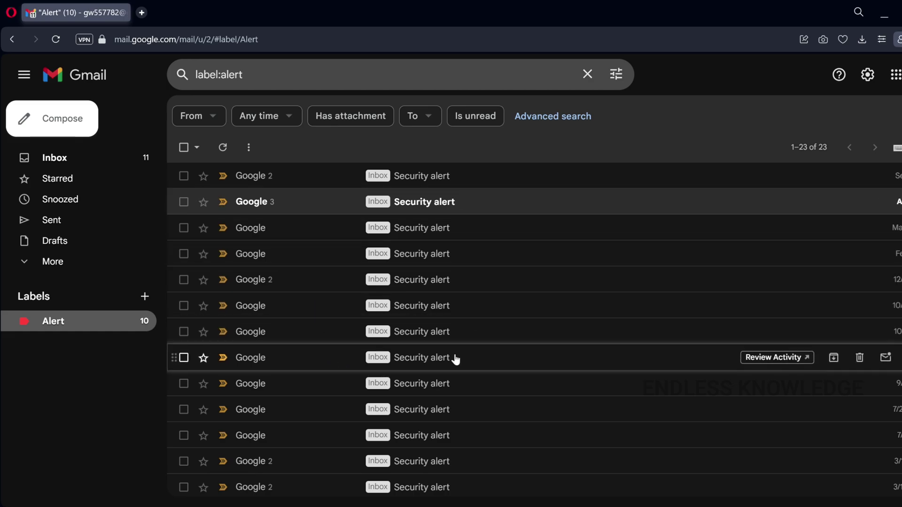
Open the inbox and look through it for messages carrying the Alert label.
click(118, 160)
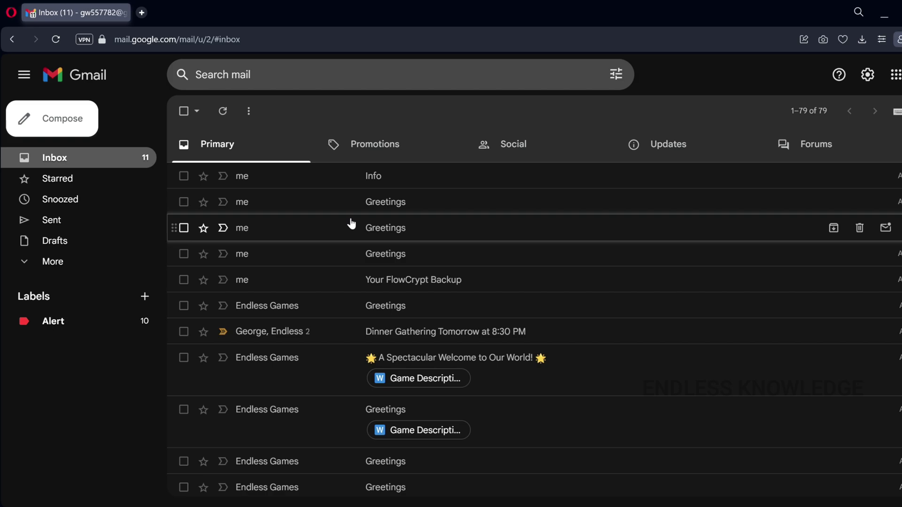
scroll(351, 226, down, 10)
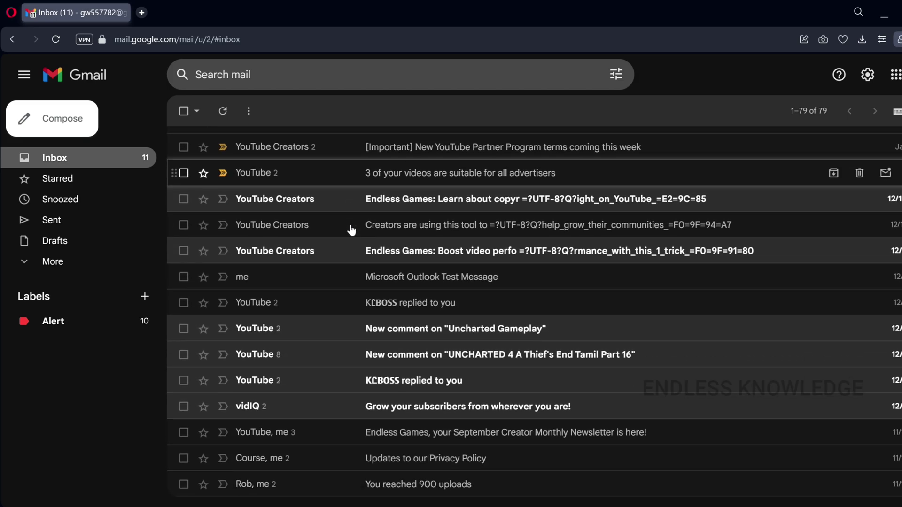
scroll(351, 230, down, 20)
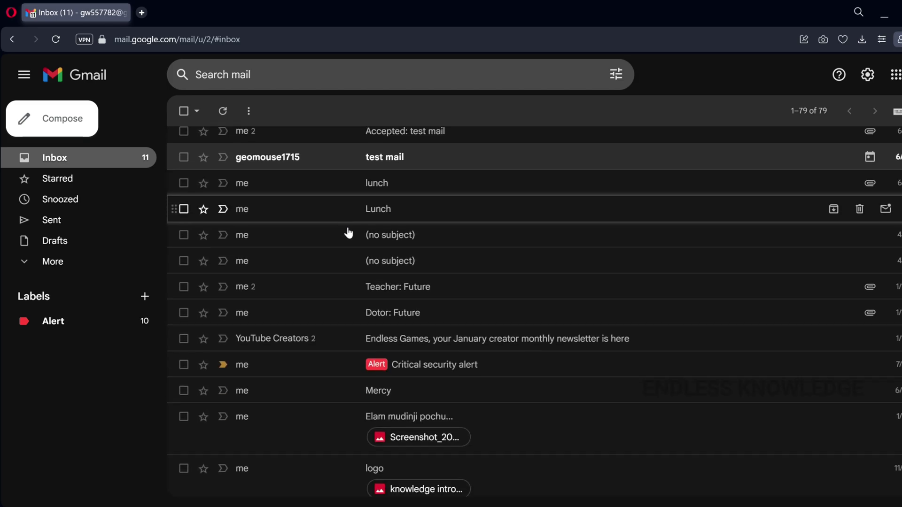
scroll(348, 233, down, 2)
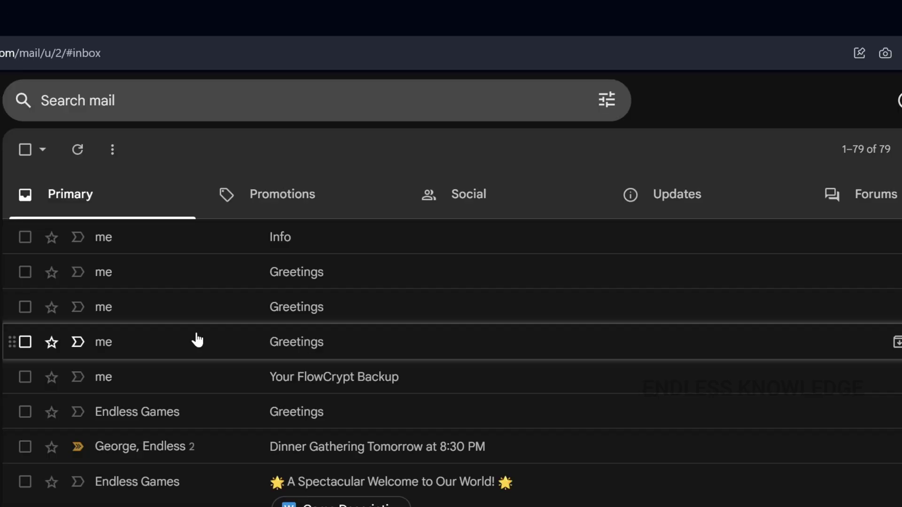
Open the "Shorts ad revenue sharing starts today" message to check its sender address, and return to the inbox.
scroll(197, 342, down, 5)
scroll(197, 343, down, 1)
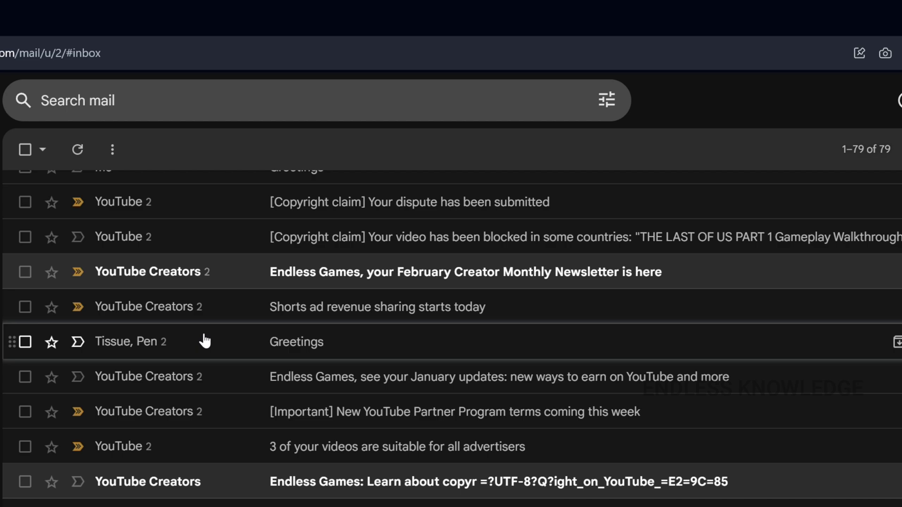
click(231, 311)
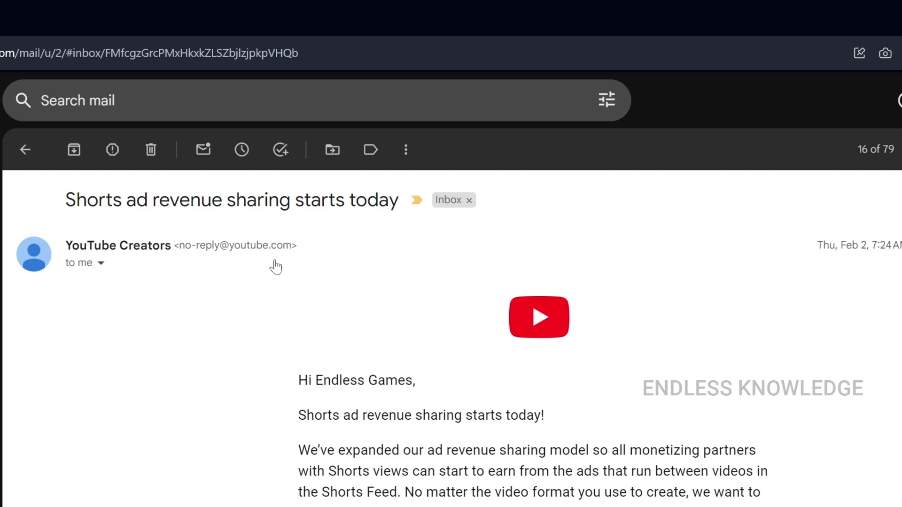
click(25, 150)
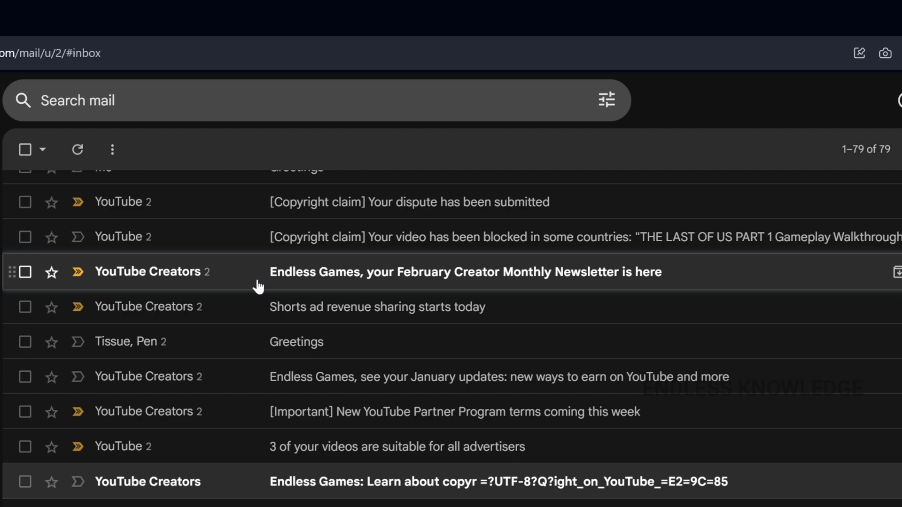
click(605, 98)
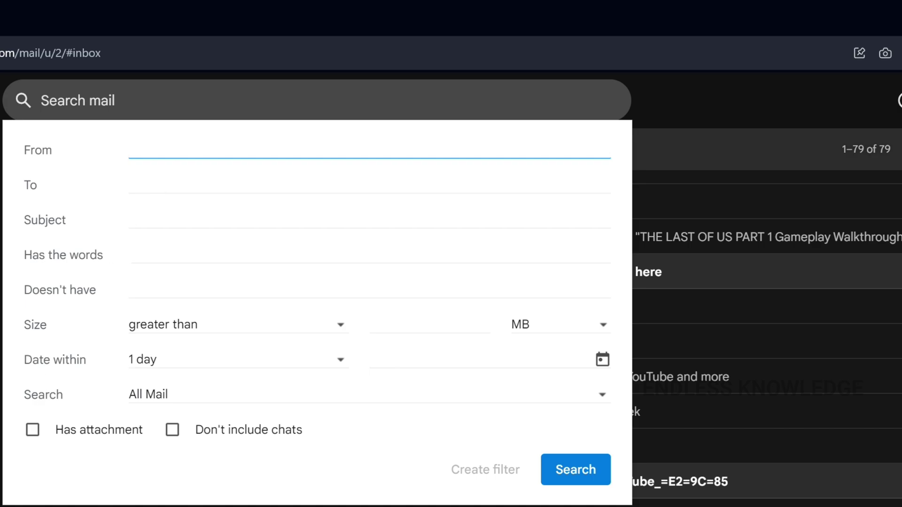
key(Escape)
Copy the sender address from the "Shorts ad revenue sharing starts today" message and enter it as the From condition of an advanced mail search.
click(227, 310)
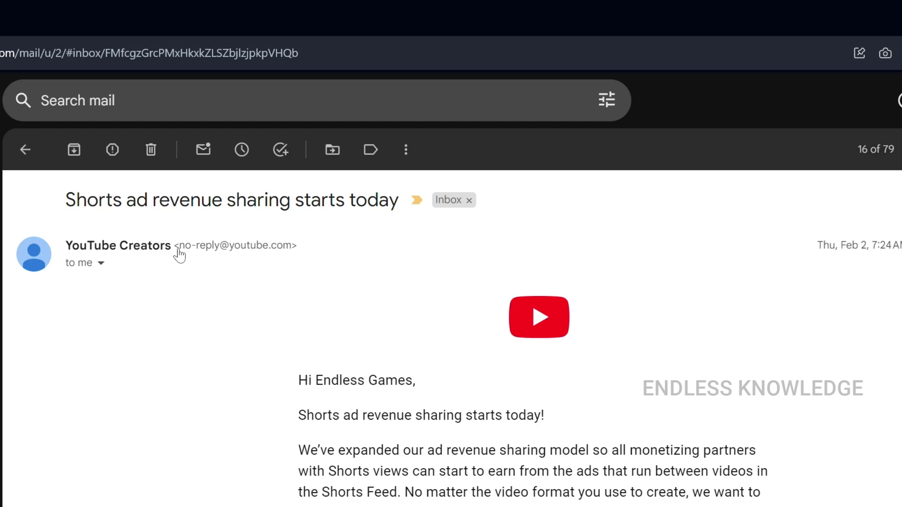
drag(179, 255, 291, 249)
key(ctrl+c)
click(26, 149)
click(603, 104)
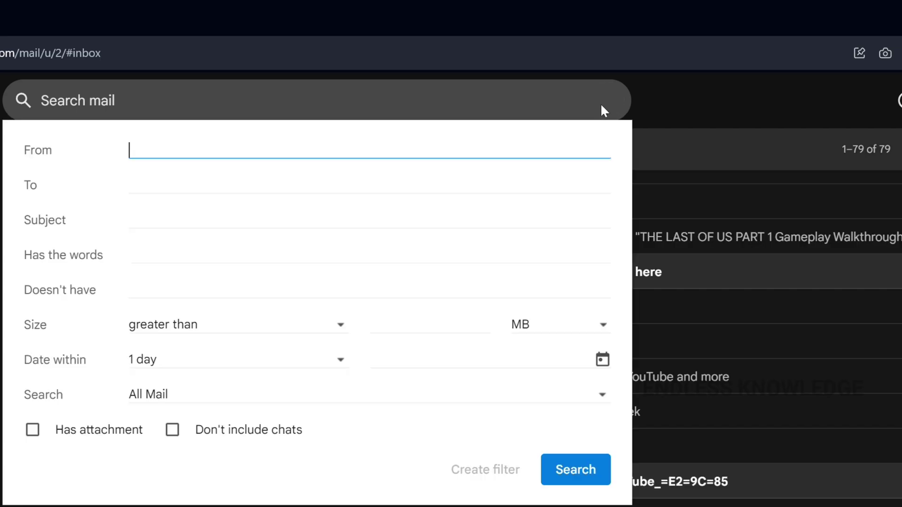
key(ctrl+v)
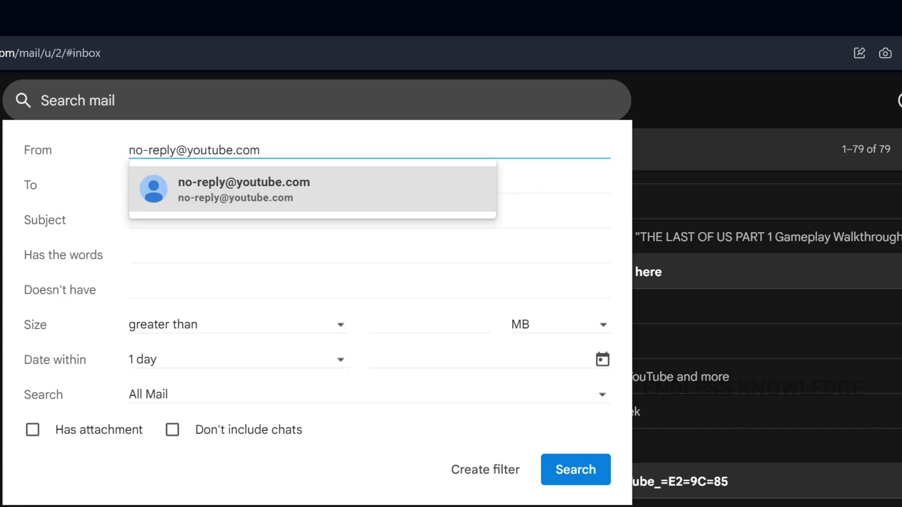
click(201, 179)
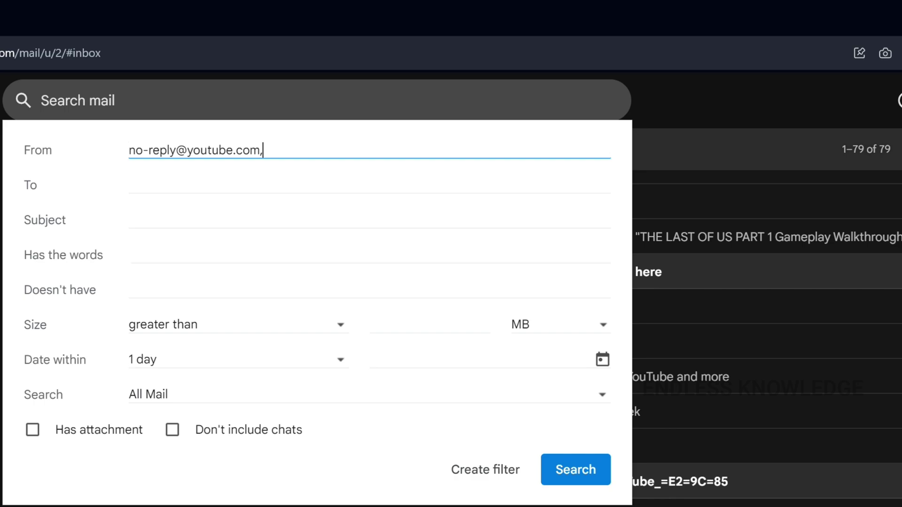
text(b)
click(287, 185)
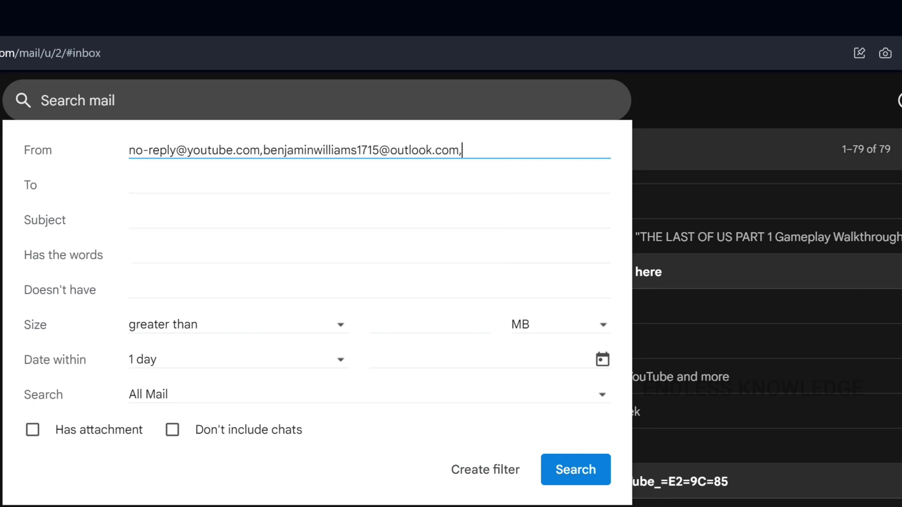
drag(463, 151, 263, 150)
key(BackSpace)
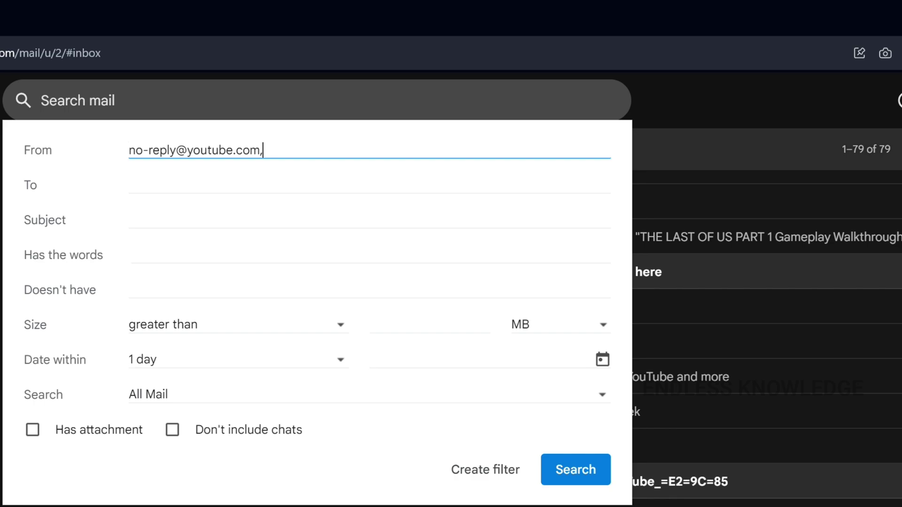
Set the search criteria to require the word Newsletter in the messages.
click(235, 255)
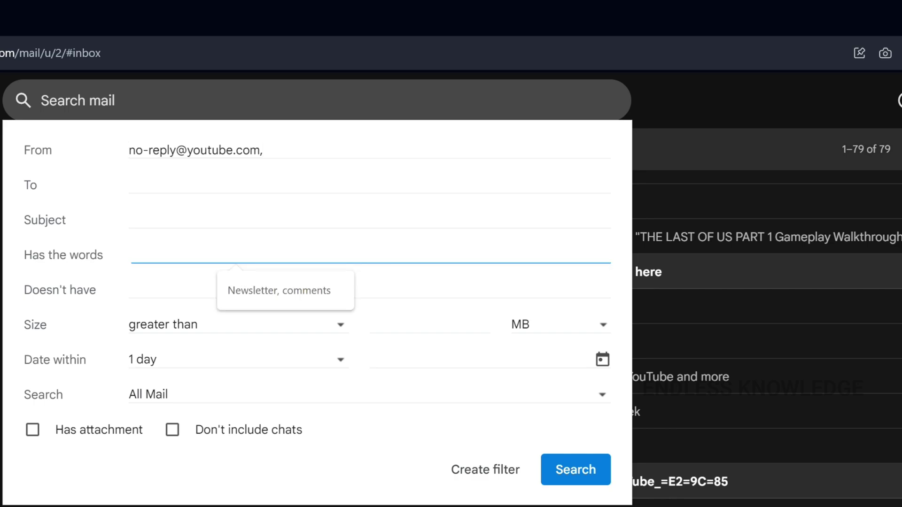
text(Newsletter)
key(shift+Left)
key(shift+Left)
key(shift+Left)
key(shift+Left)
key(shift+Left)
key(shift+Left)
key(shift+Left)
key(shift+Left)
key(shift+Left)
key(shift+Left)
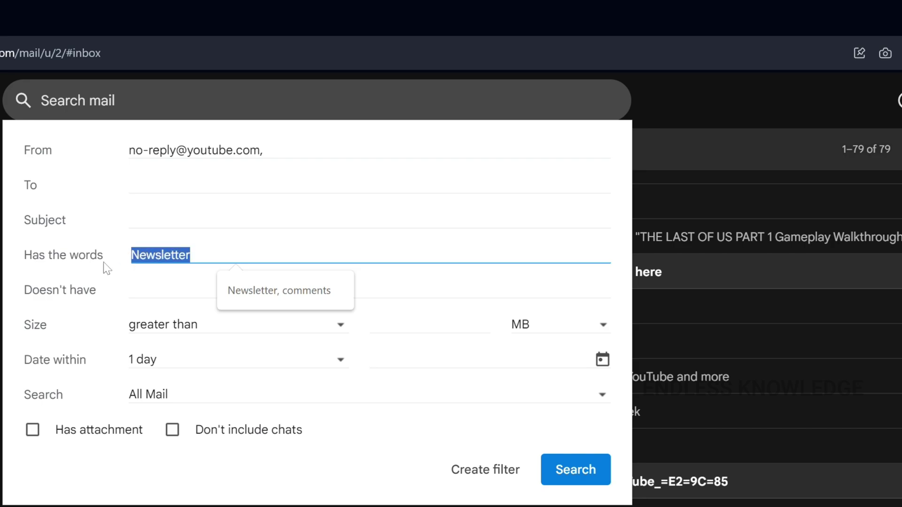
click(244, 477)
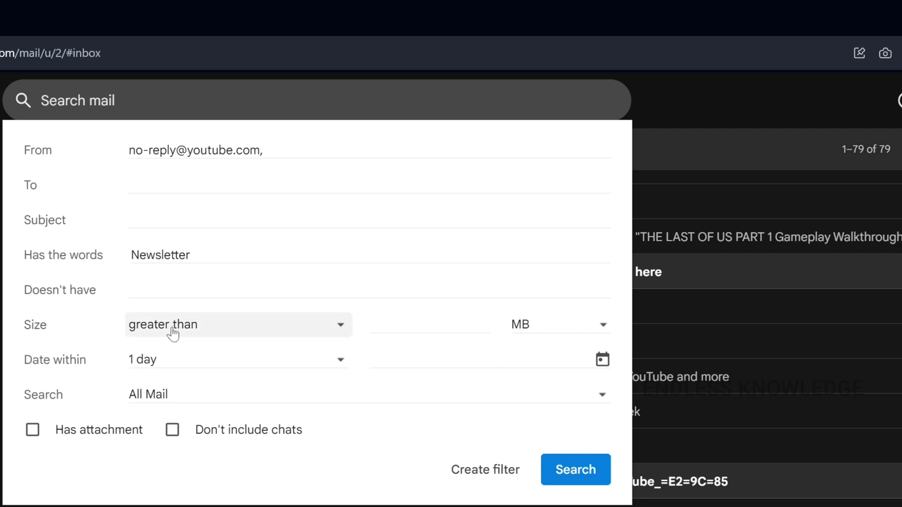
Look through the size comparison, size unit and search location options, keeping All Mail as the location.
click(233, 334)
click(298, 334)
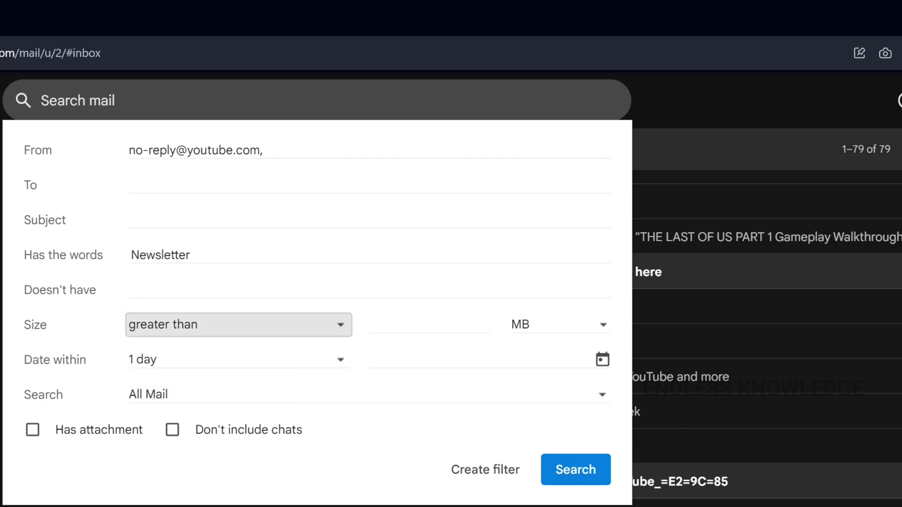
click(569, 328)
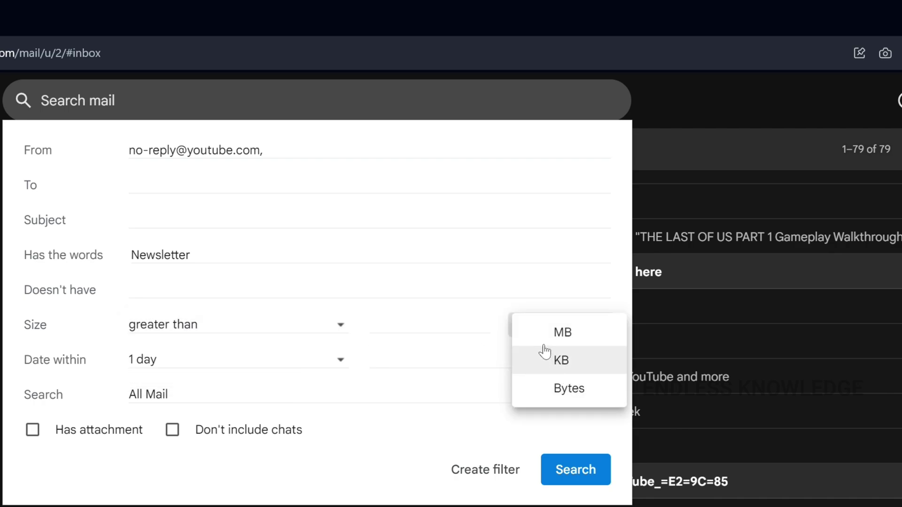
click(221, 476)
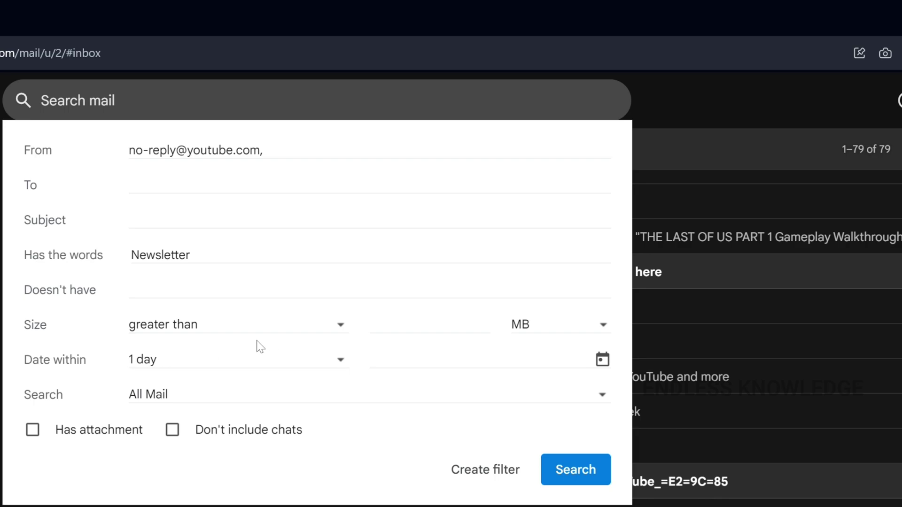
click(236, 405)
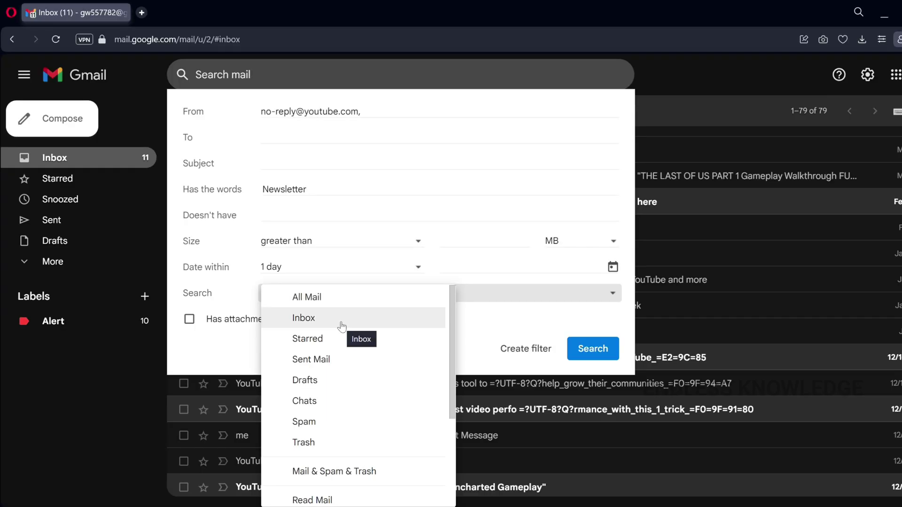
scroll(343, 326, down, 3)
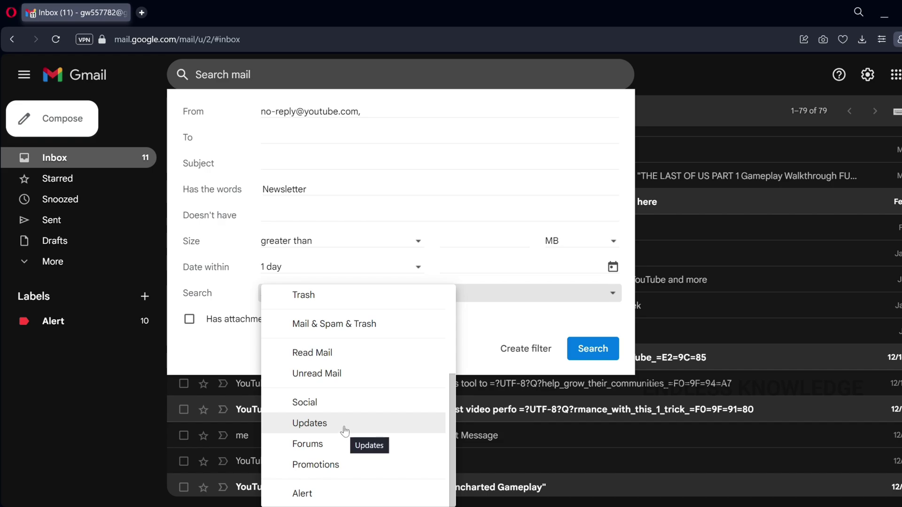
scroll(332, 311, up, 3)
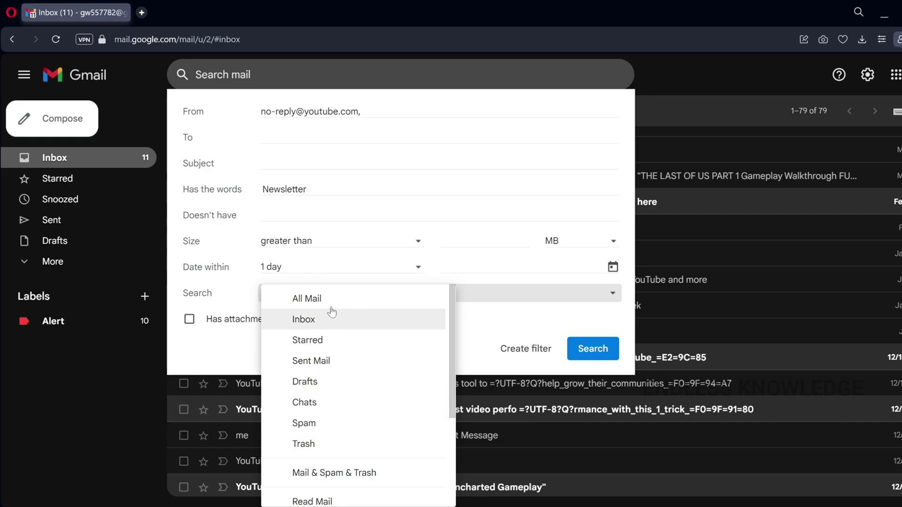
click(331, 303)
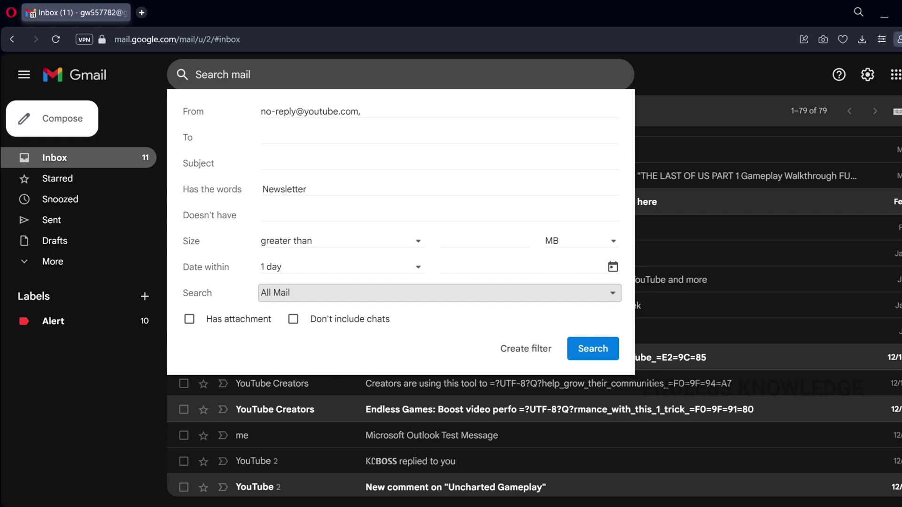
Start creating a filter from these criteria and have it apply a new label named Newsletter.
click(526, 348)
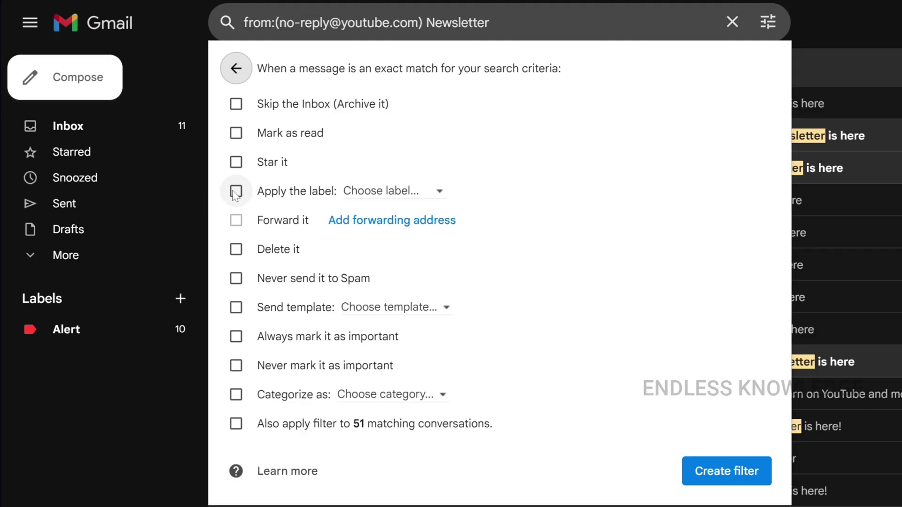
click(189, 210)
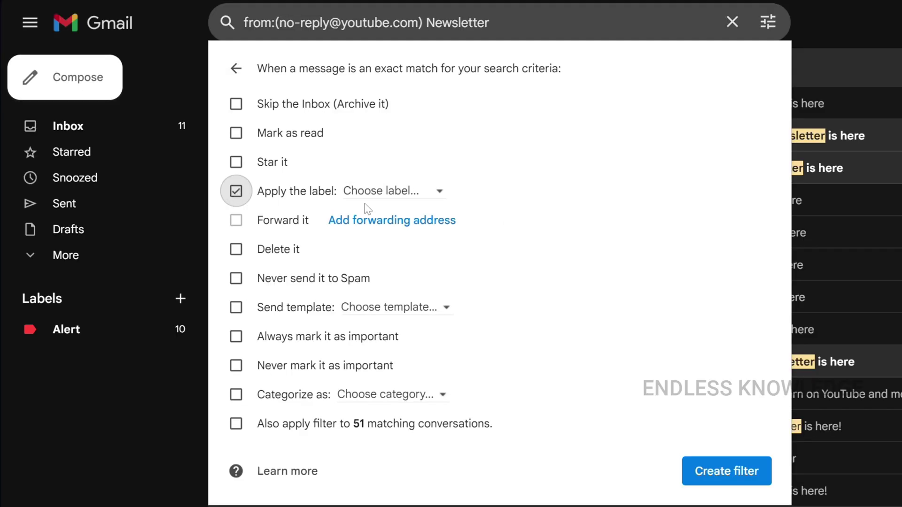
click(404, 192)
click(414, 224)
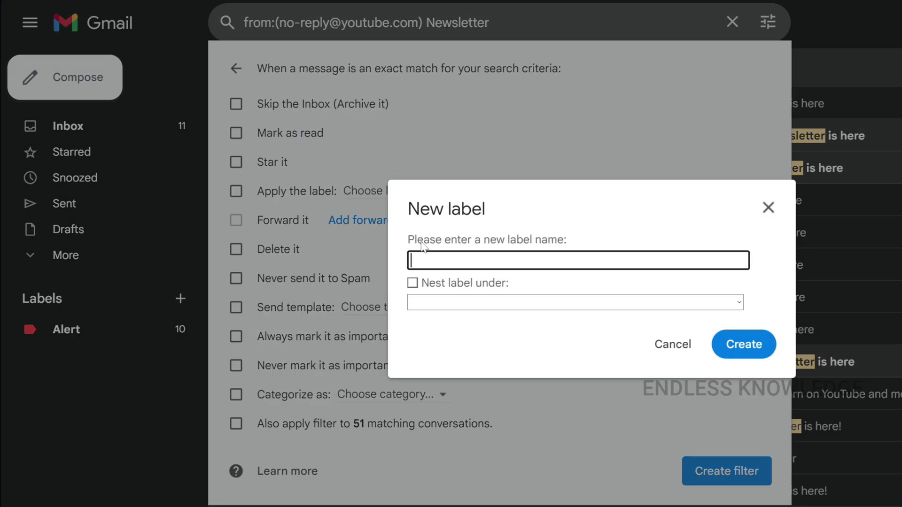
text(Newsletter)
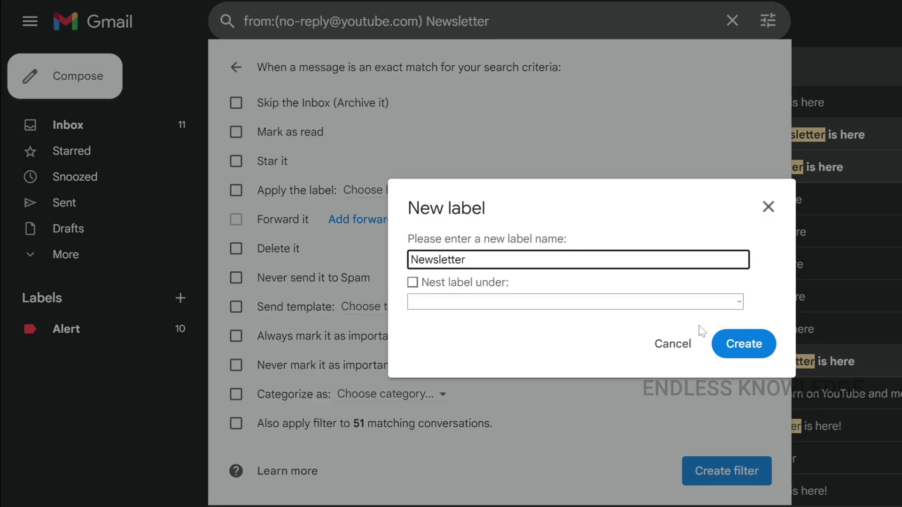
click(749, 347)
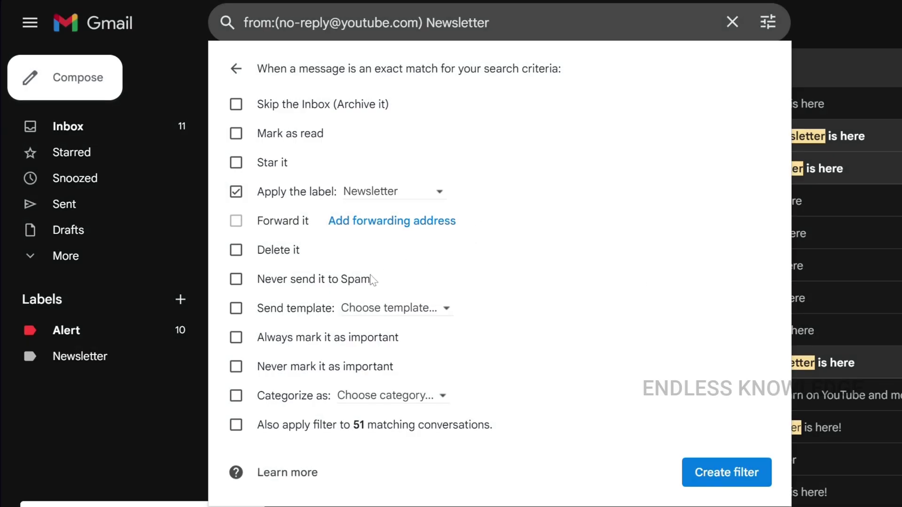
Set the filter to never send messages to Spam and to include existing matching conversations, and create it.
click(237, 279)
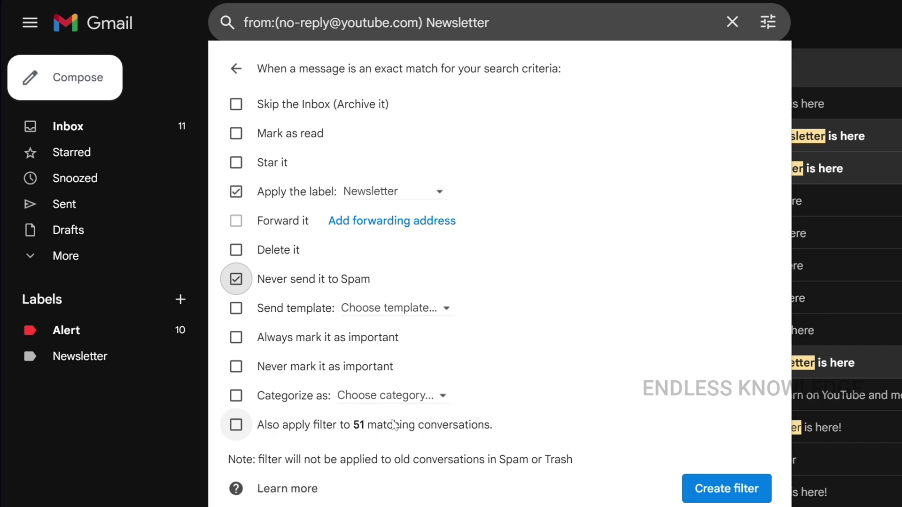
click(235, 425)
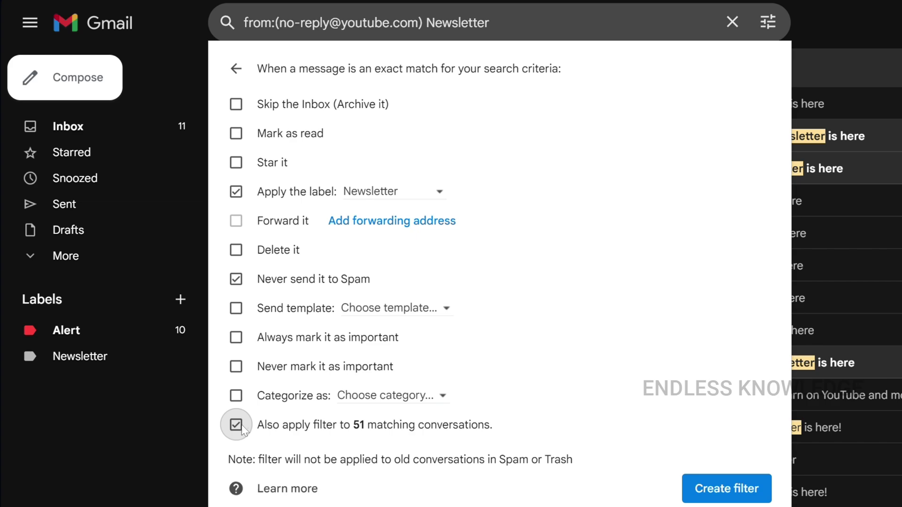
click(724, 490)
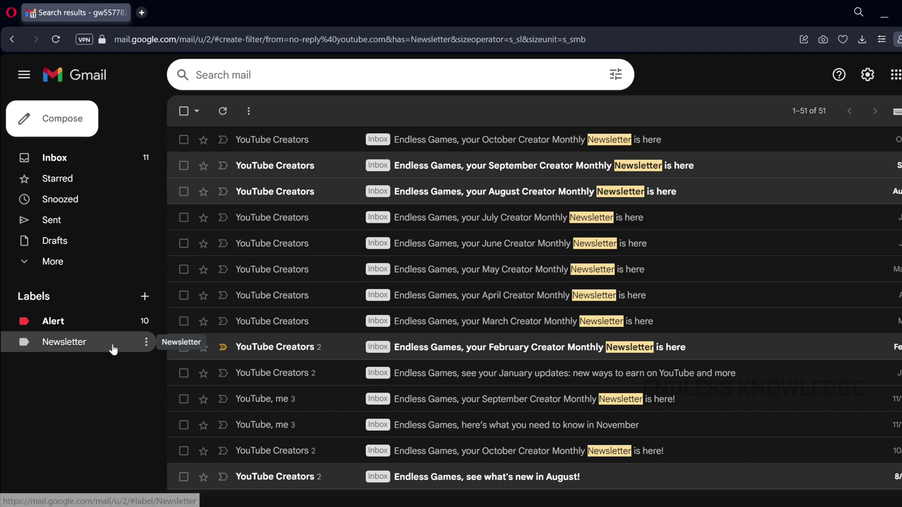
Set the Newsletter label's color to green.
click(146, 343)
click(146, 343)
mouse_move(244, 88)
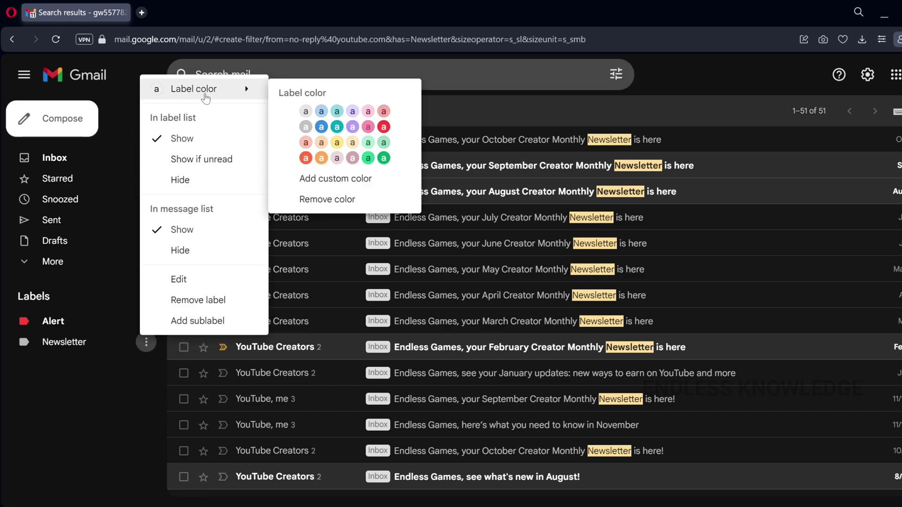
click(383, 159)
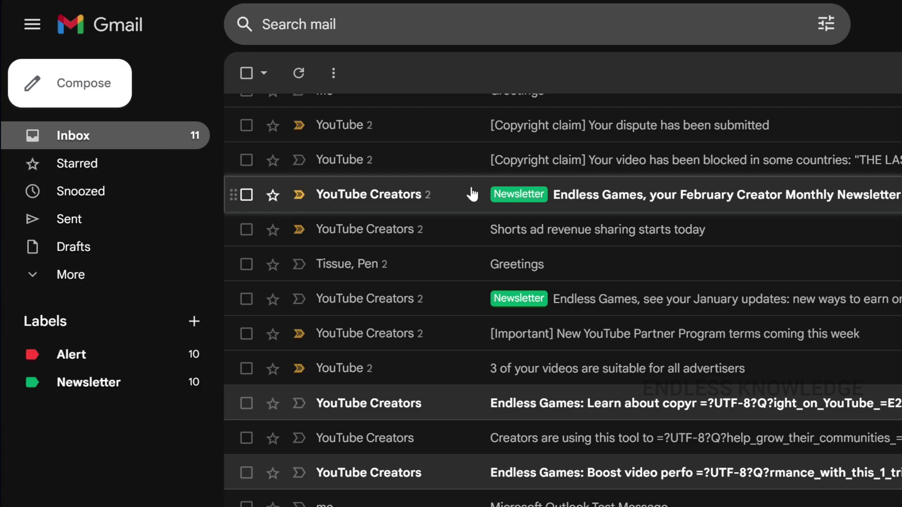
Look through the inbox for messages carrying the Newsletter label.
scroll(472, 194, up, 5)
scroll(524, 268, down, 8)
scroll(520, 233, up, 5)
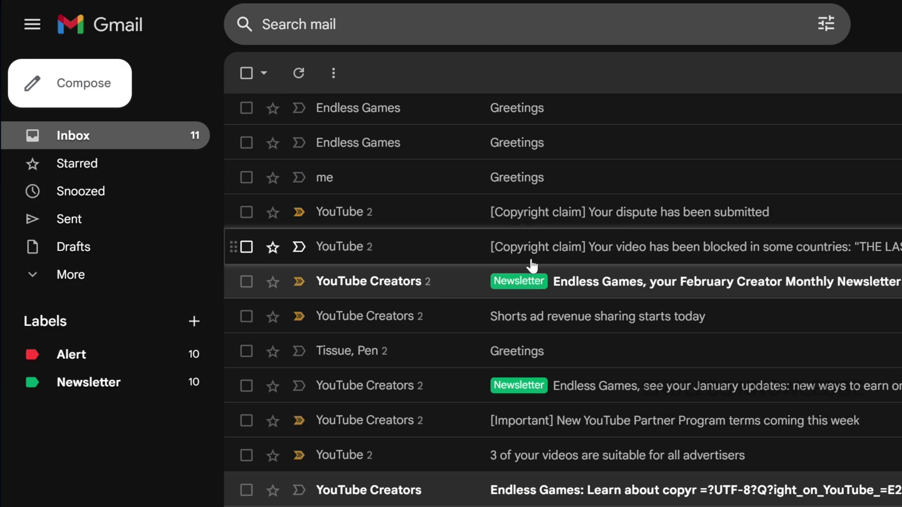
scroll(528, 346, down, 10)
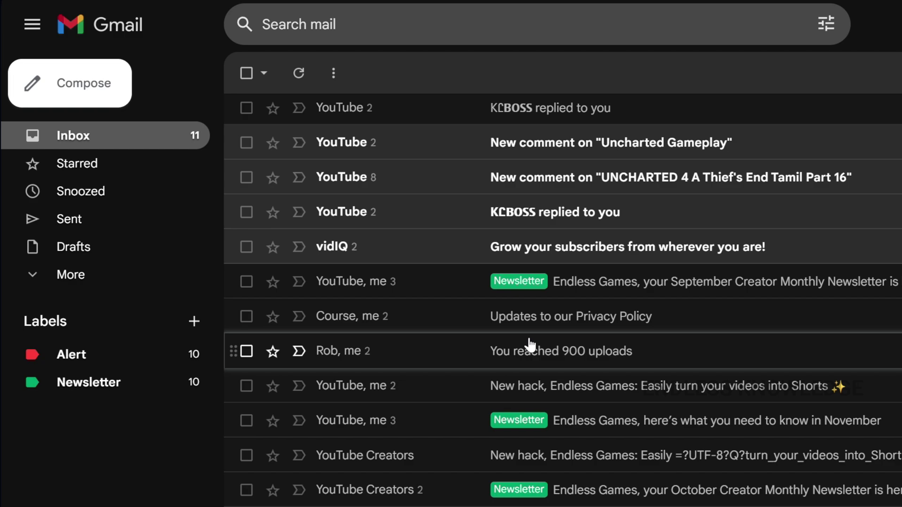
scroll(614, 223, down, 5)
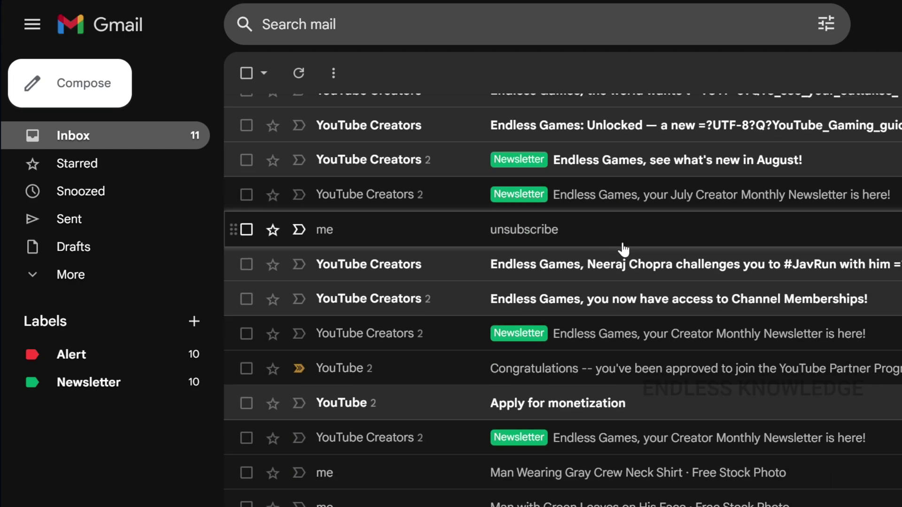
scroll(622, 248, down, 2)
Open the Newsletter label and look through the messages filed under it.
click(110, 397)
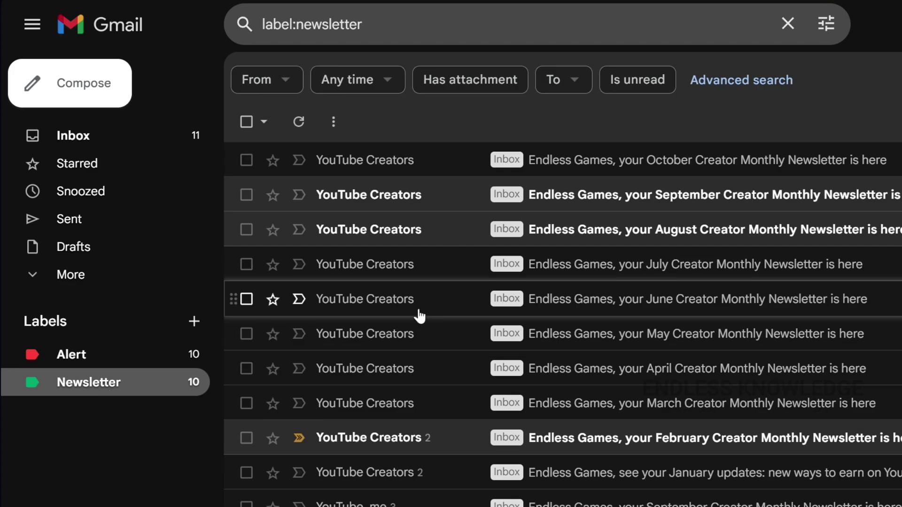
scroll(429, 309, down, 10)
scroll(432, 310, up, 7)
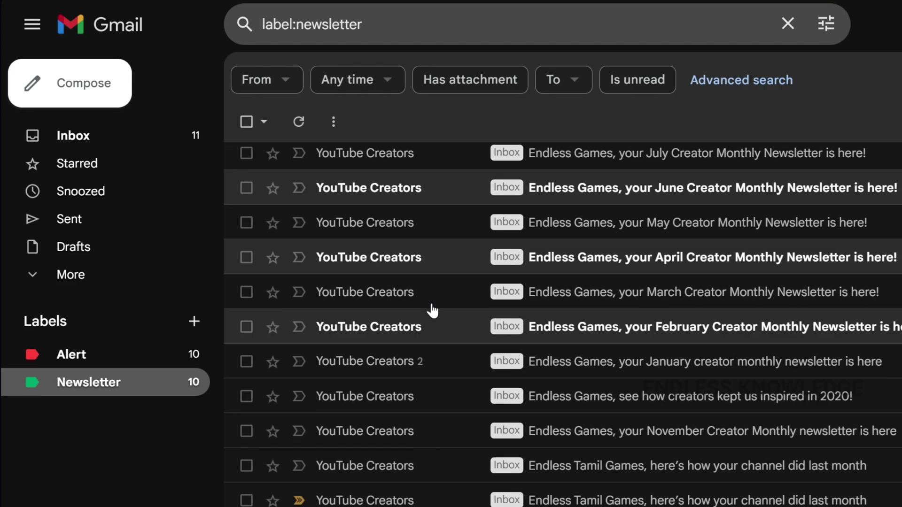
scroll(432, 310, up, 5)
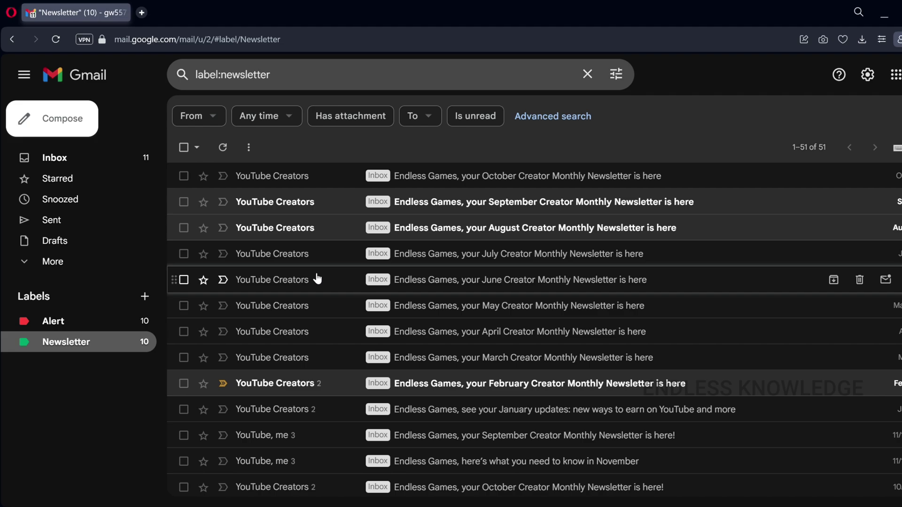
Start a filter for messages from YouTube's no-reply address that don't contain the word Newsletter.
click(88, 164)
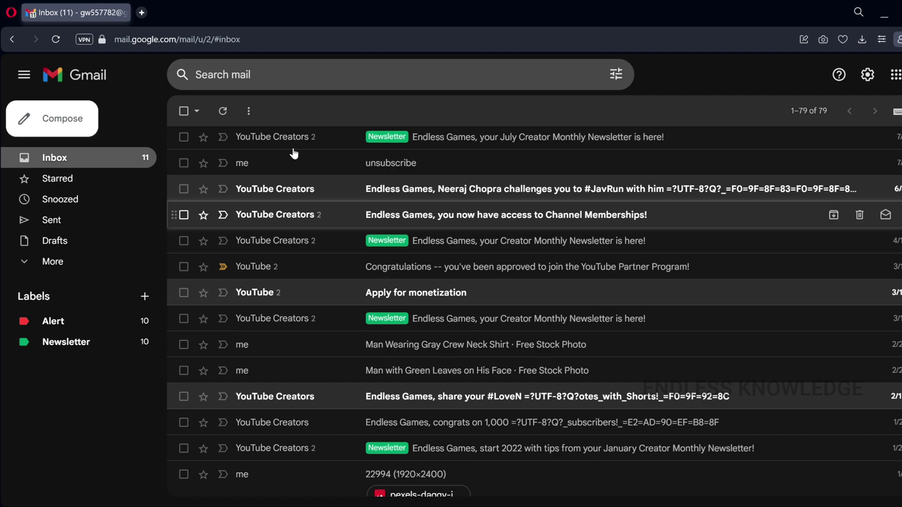
click(616, 74)
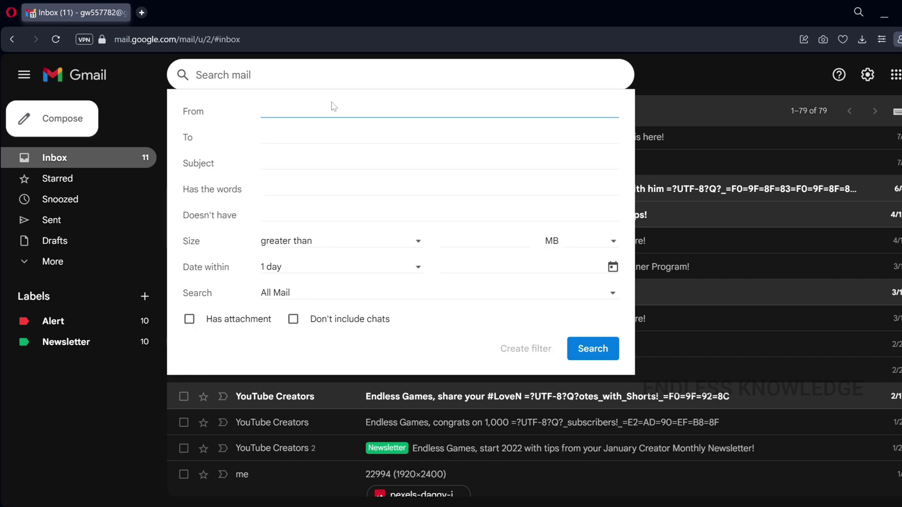
key(ctrl+v)
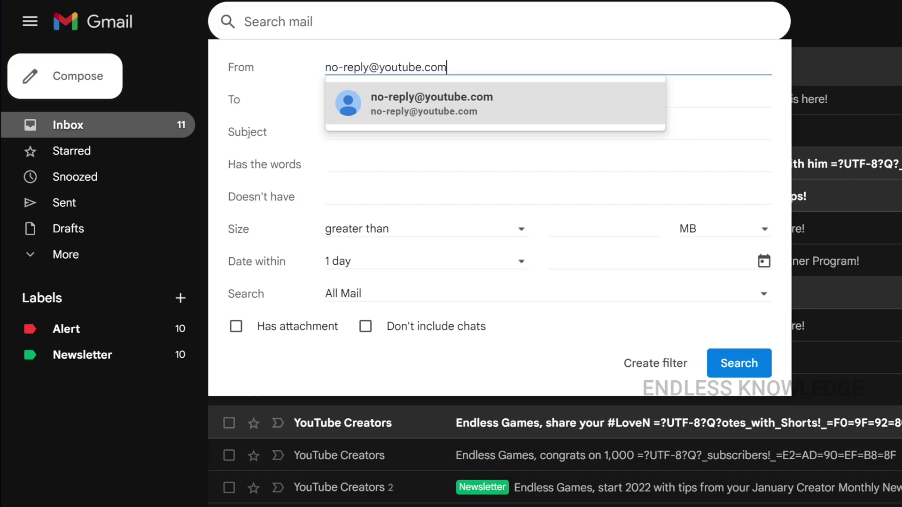
click(445, 113)
click(409, 196)
text(Newsletter)
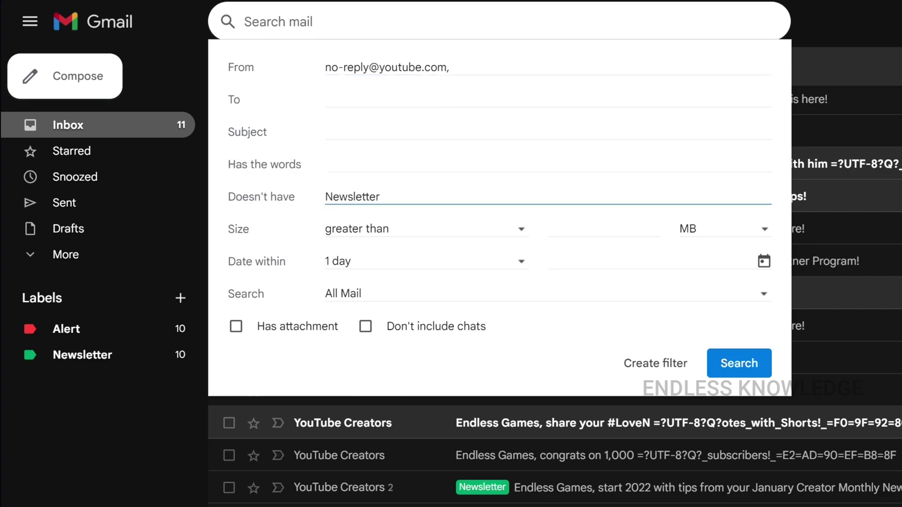
click(655, 363)
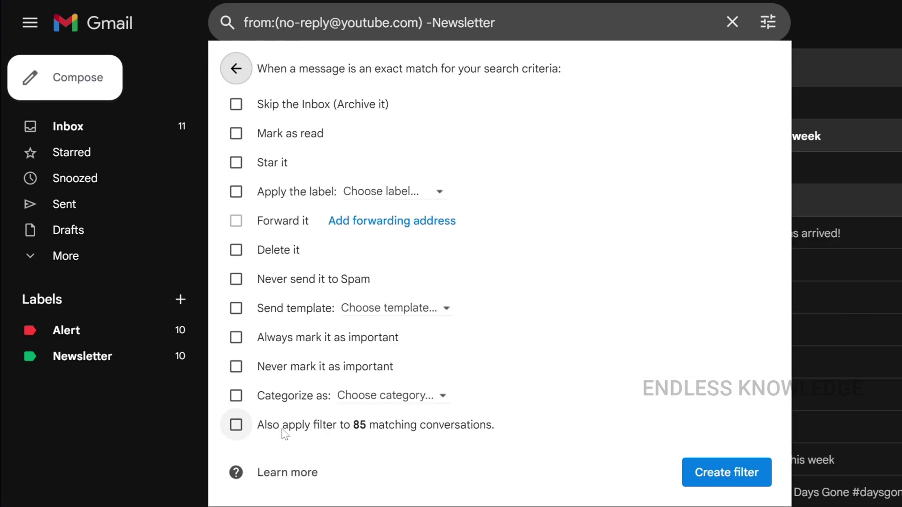
Set the new YouTube filter to include existing matching conversations and never send messages to Spam.
click(236, 425)
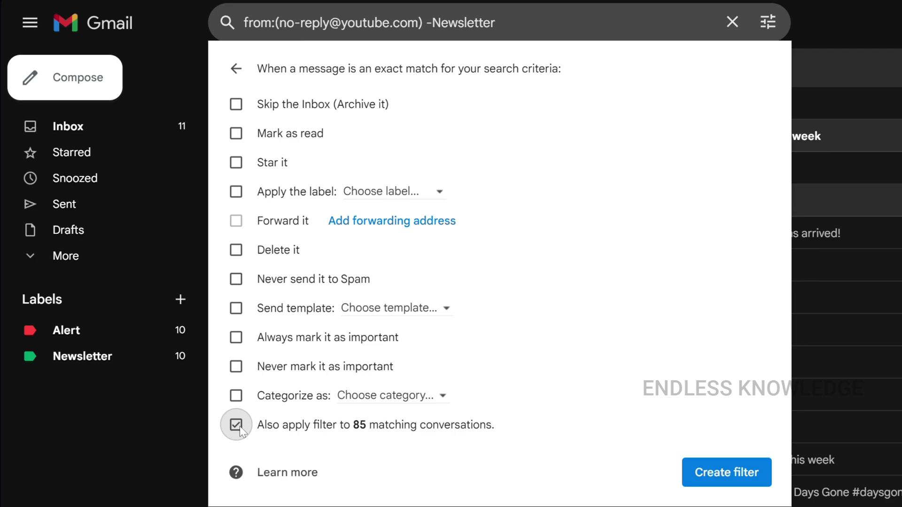
click(236, 279)
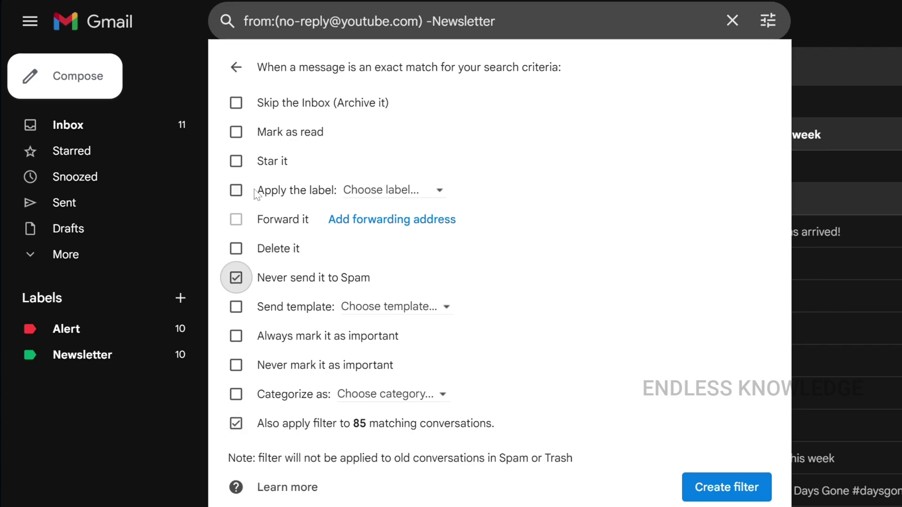
Have the filter apply a new label named Youtube and skip the Inbox, and create it.
click(236, 191)
click(381, 193)
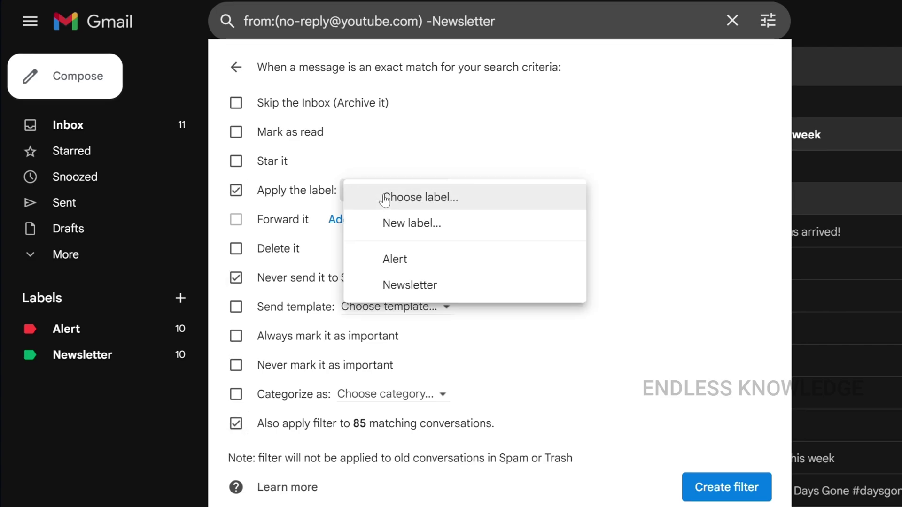
click(398, 225)
text(You)
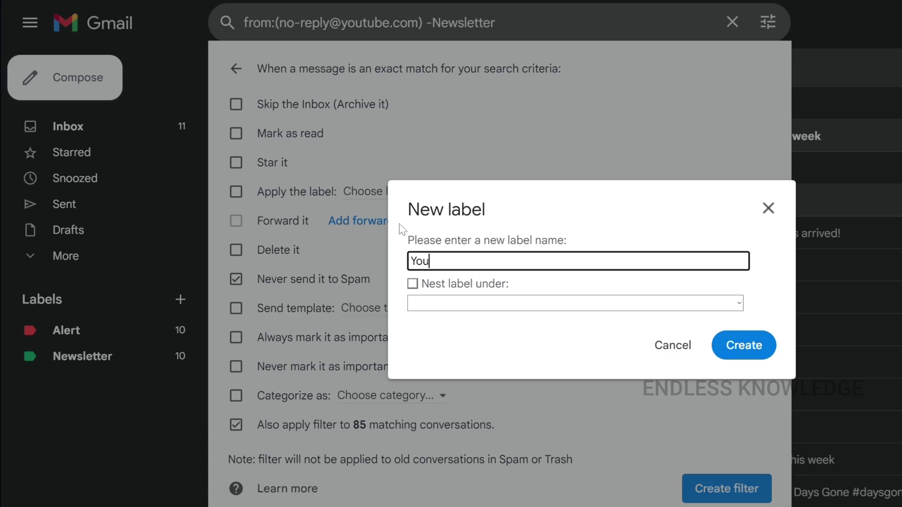
text(tube)
click(747, 346)
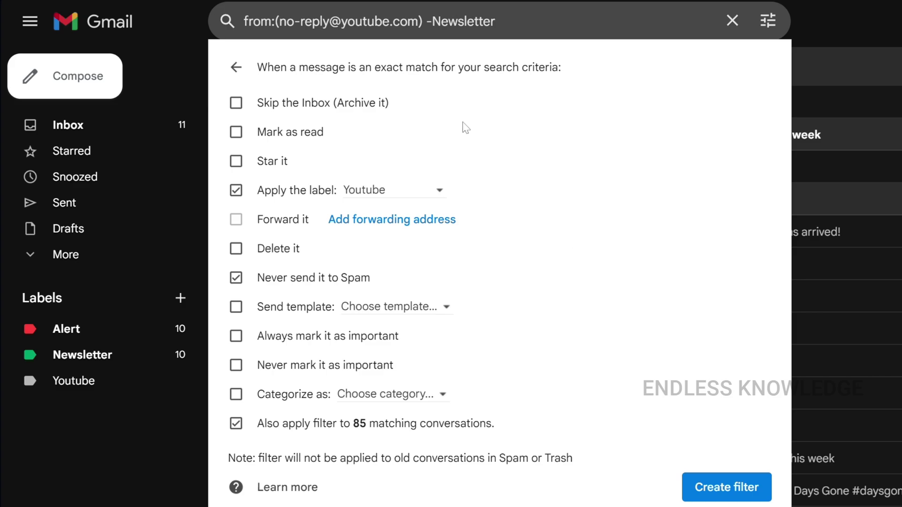
click(236, 103)
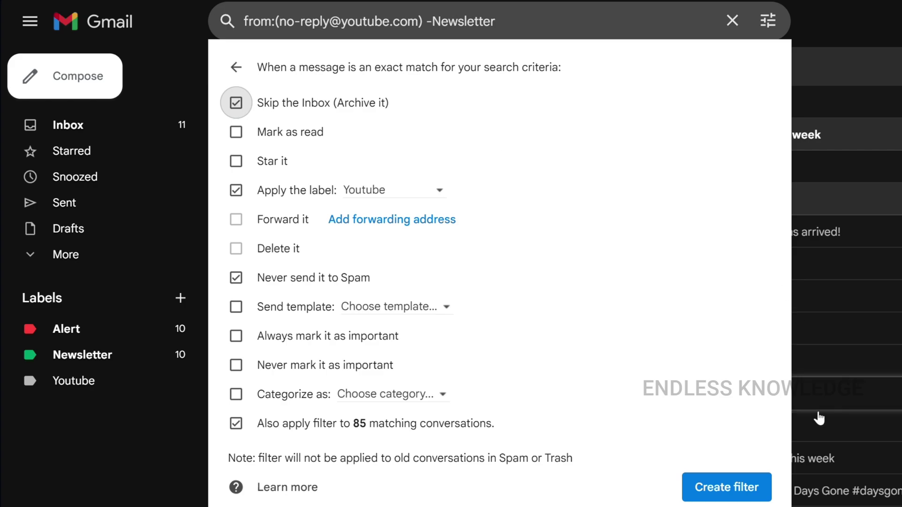
click(728, 492)
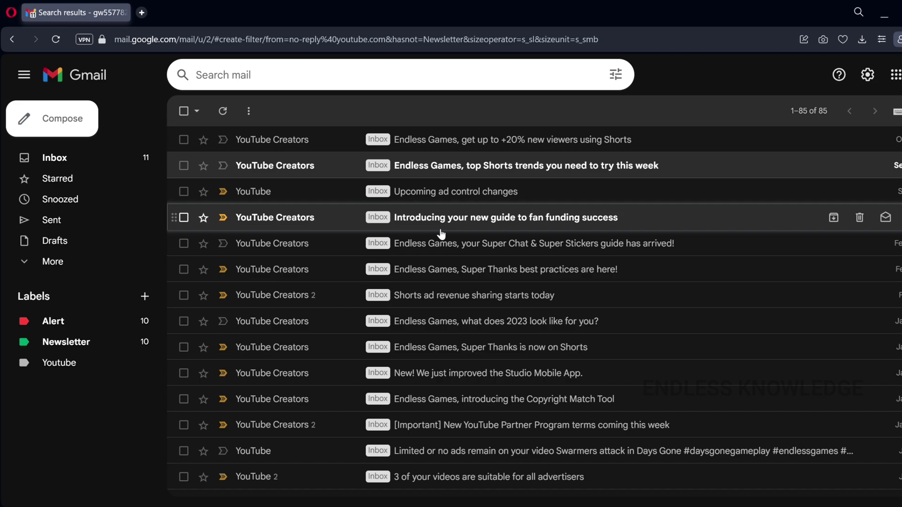
Open the Youtube label and look through the messages filed under it.
click(69, 369)
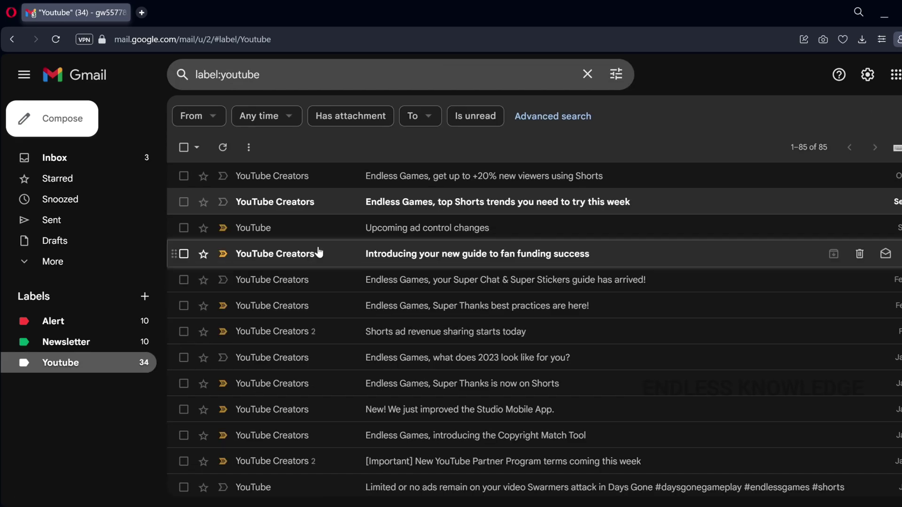
scroll(328, 213, down, 5)
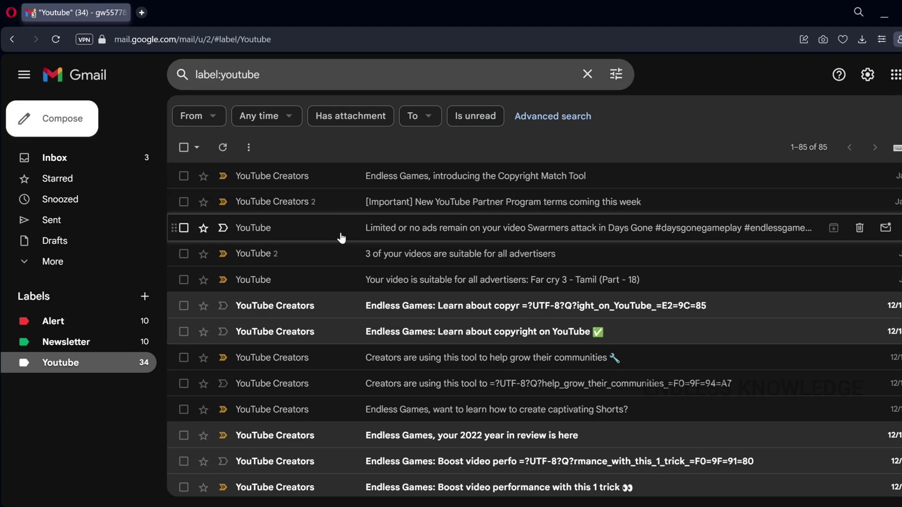
scroll(342, 238, down, 4)
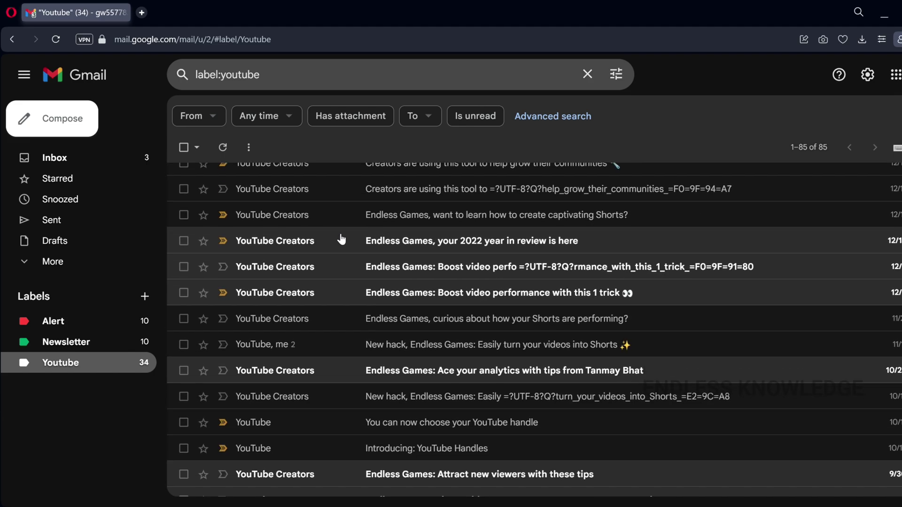
scroll(342, 239, down, 15)
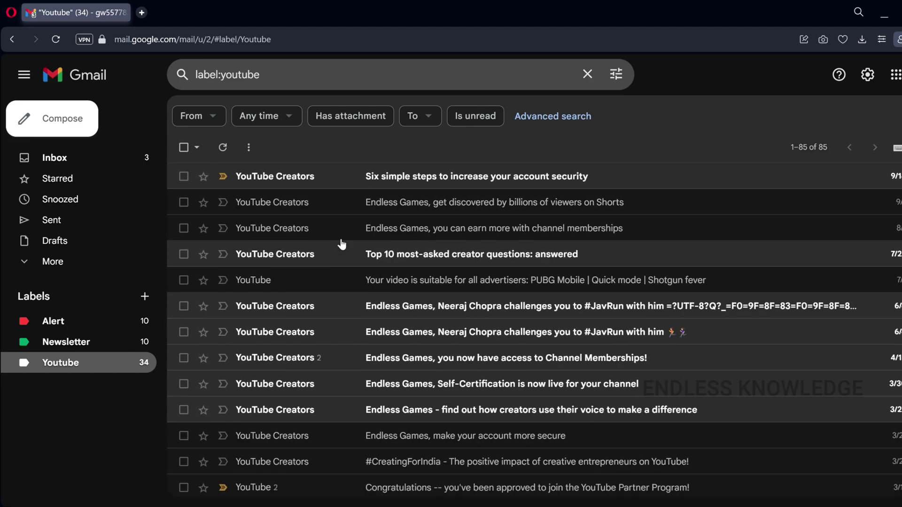
scroll(350, 305, down, 8)
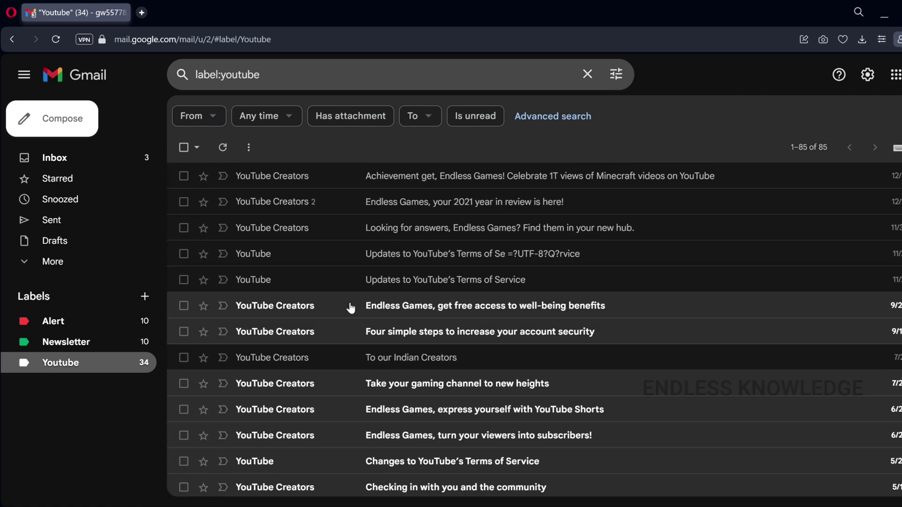
scroll(350, 307, down, 6)
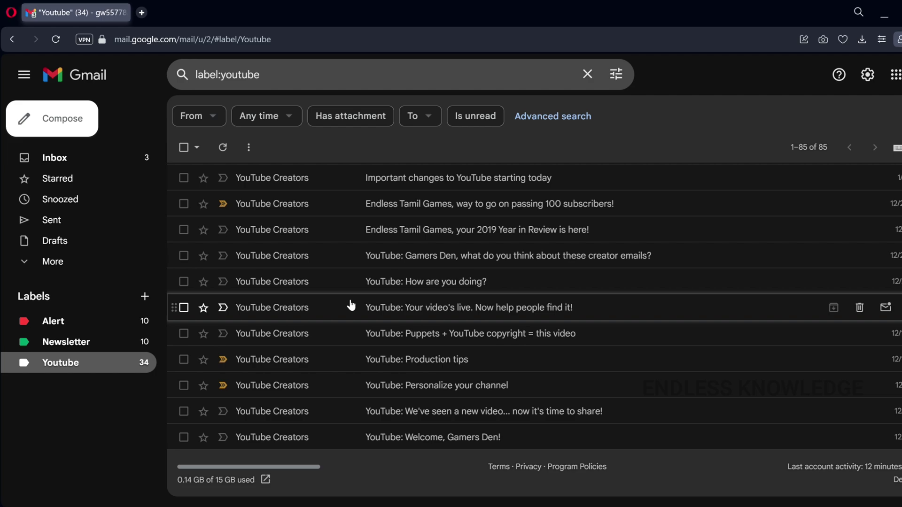
scroll(239, 256, up, 5)
Check the inbox's Promotions and Social categories.
click(89, 154)
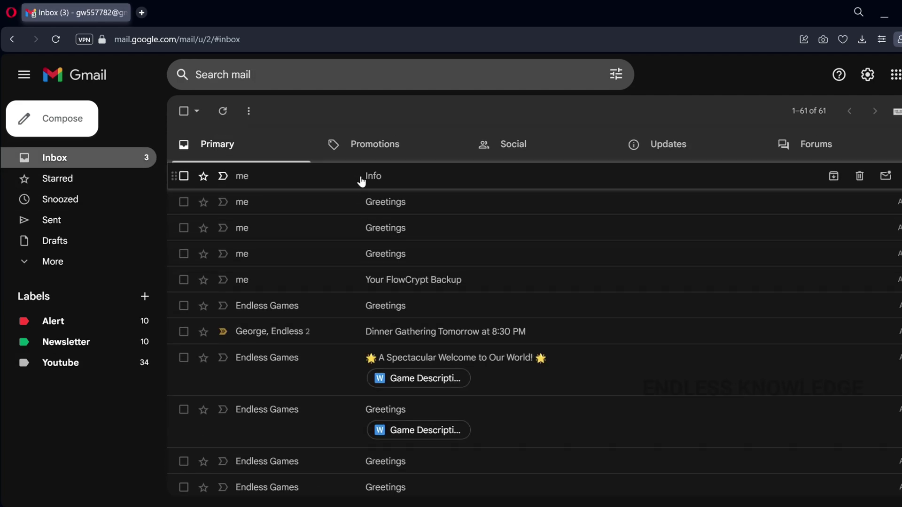
click(452, 150)
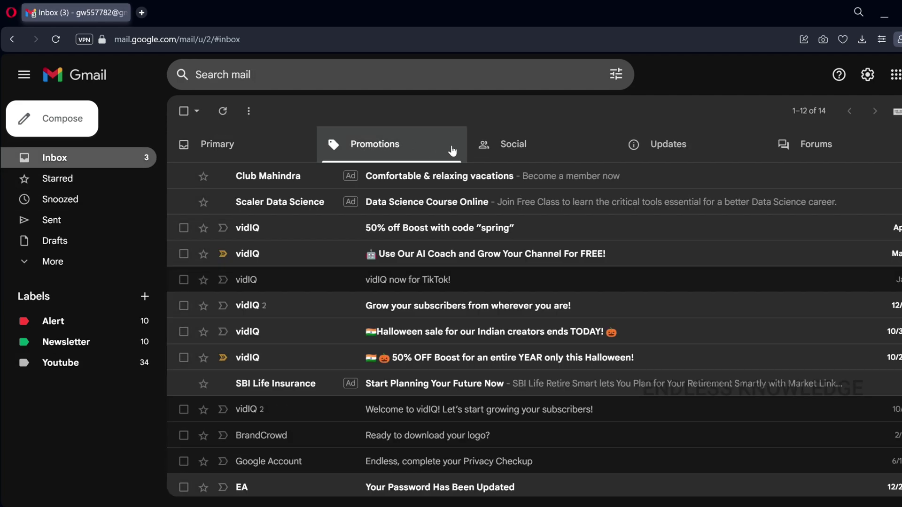
click(503, 147)
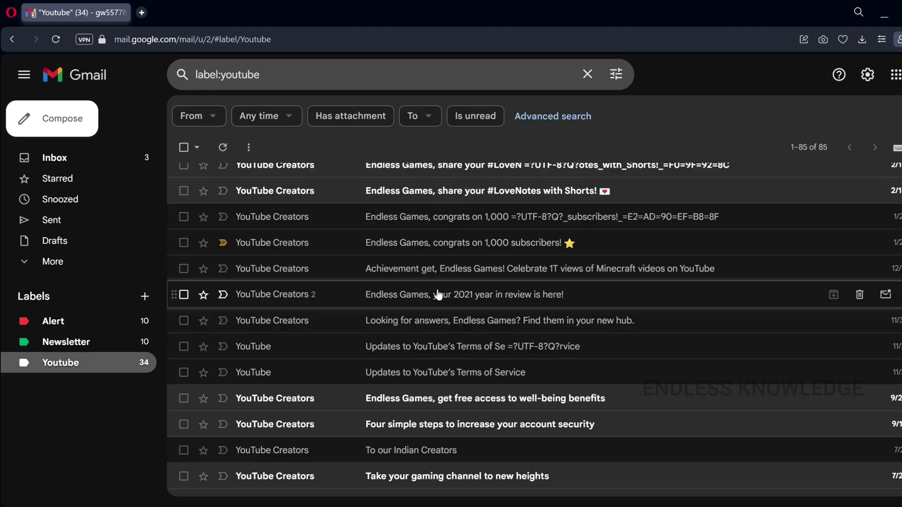
Set the Youtube label's color to blue.
scroll(438, 295, down, 10)
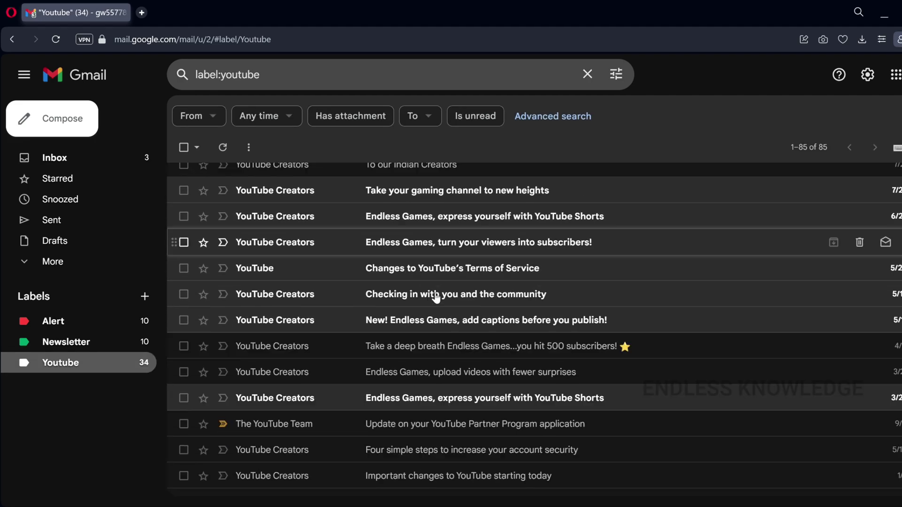
scroll(436, 298, up, 3)
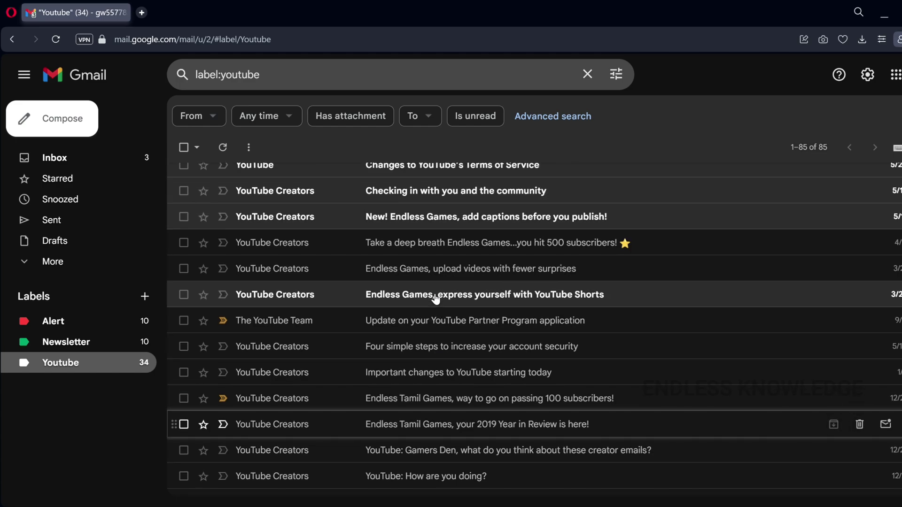
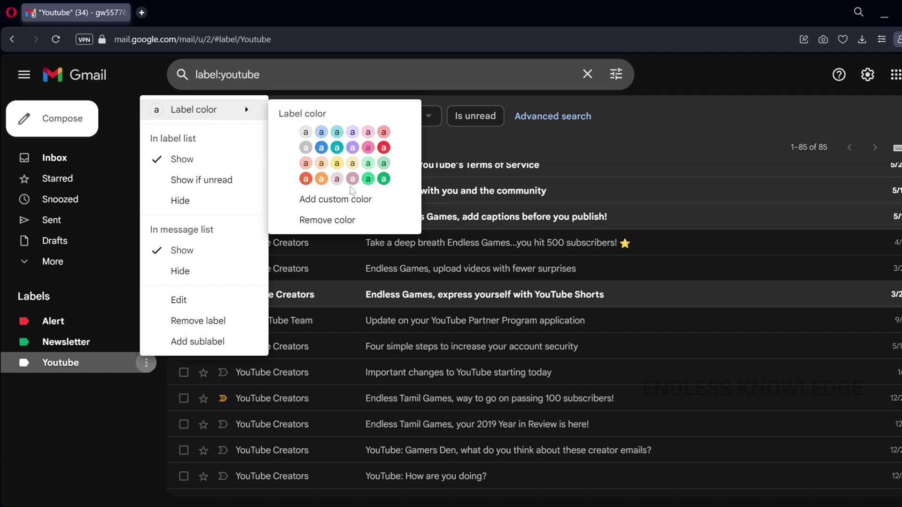
click(324, 149)
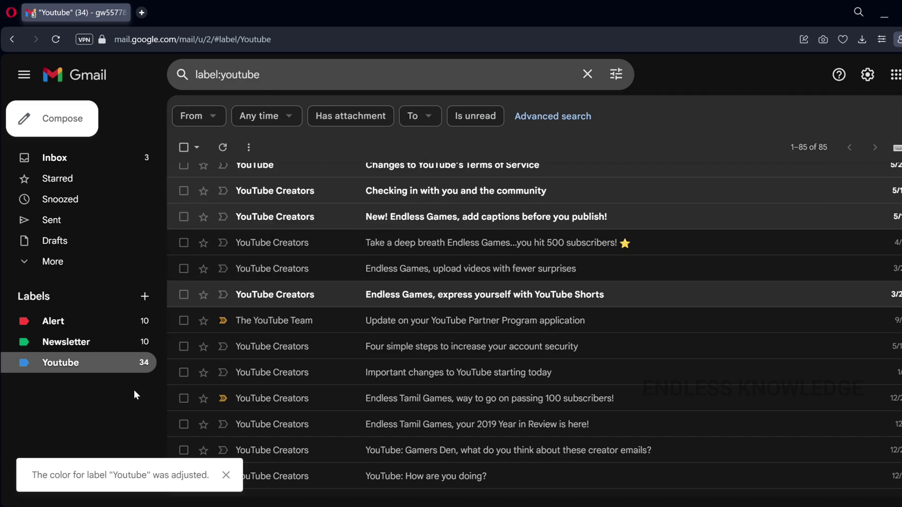
Look through the Updates category of the inbox to see which labels its messages carry.
mouse_move(146, 371)
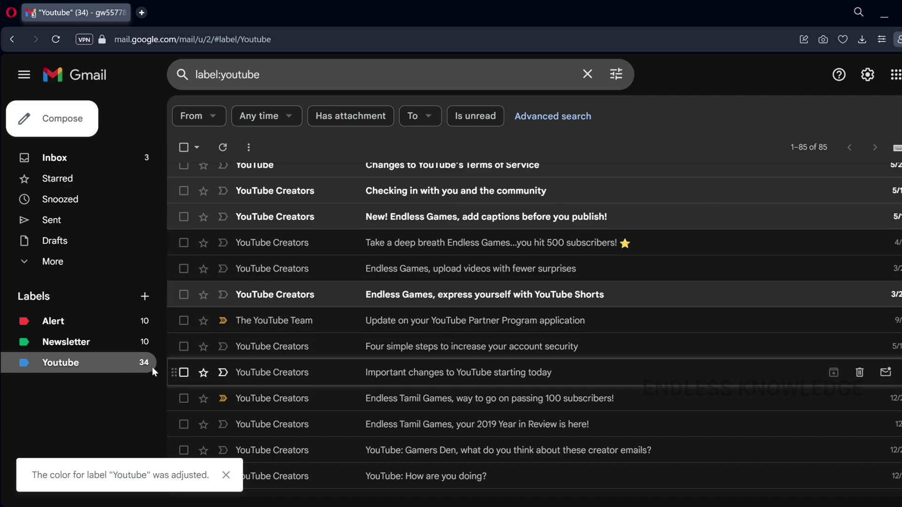
mouse_move(103, 375)
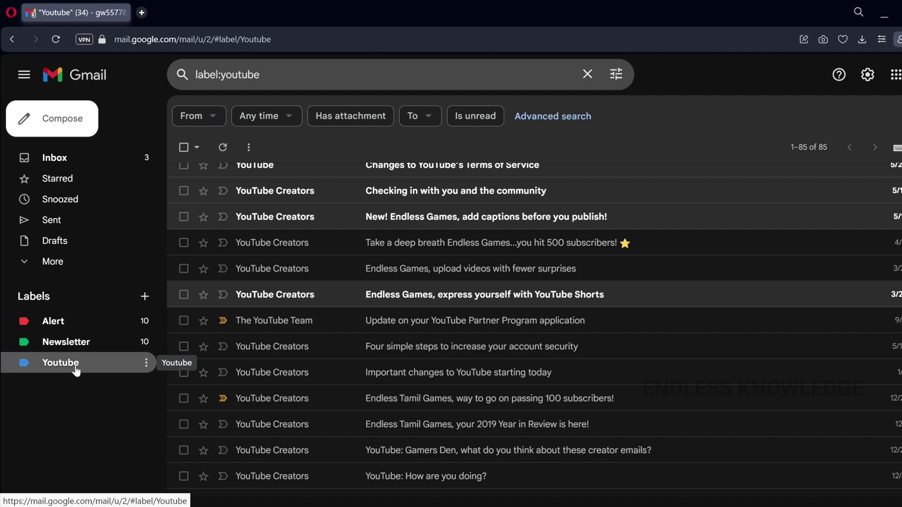
click(70, 160)
click(696, 156)
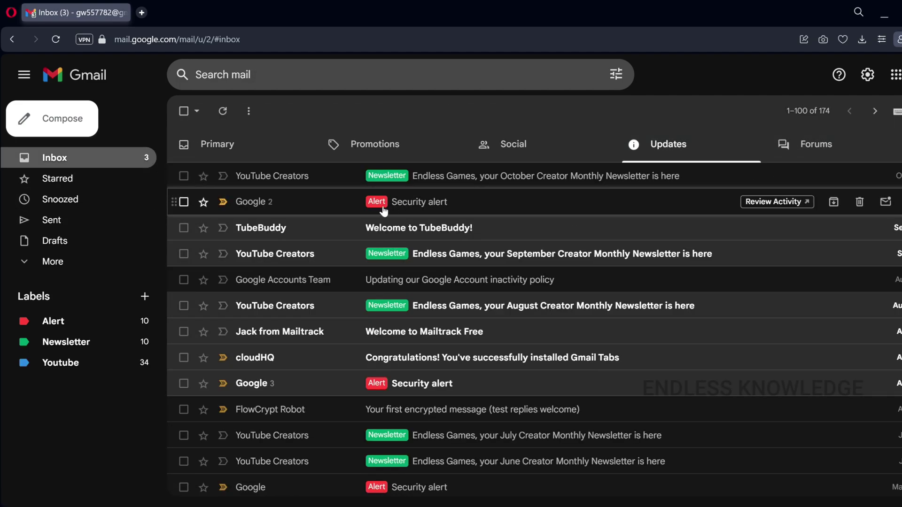
scroll(282, 249, down, 15)
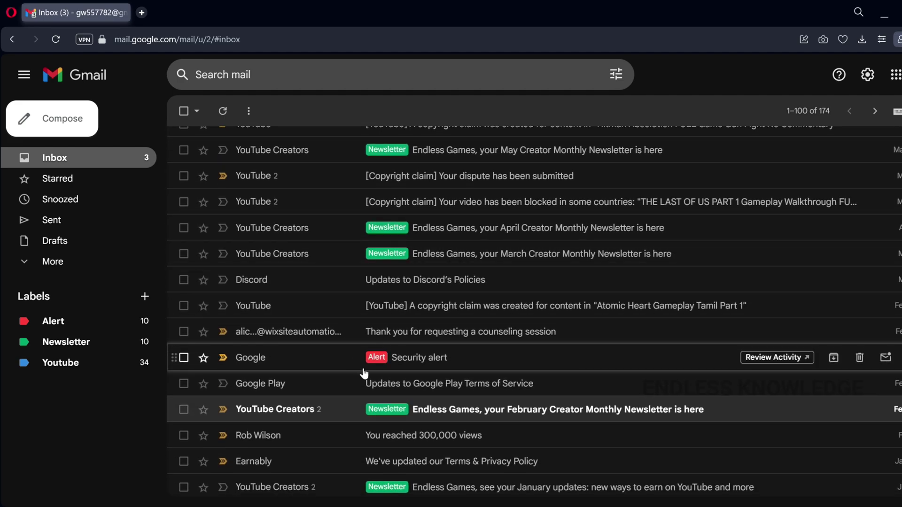
scroll(368, 374, up, 15)
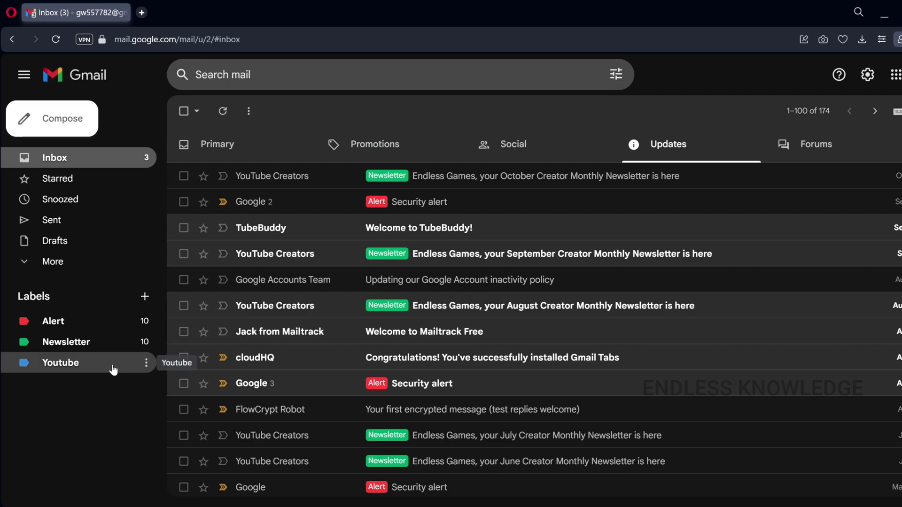
Look over the Youtube label's options, including removing the label, and close them without changing anything.
click(146, 363)
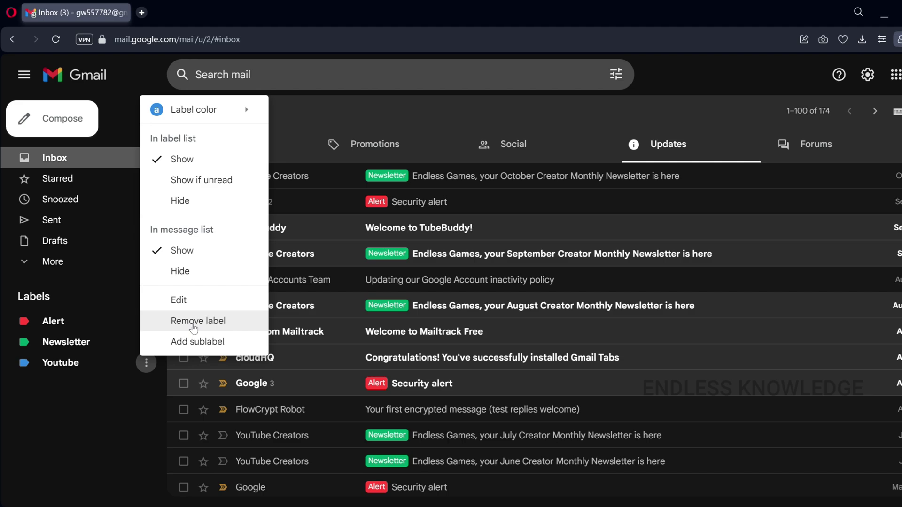
click(94, 415)
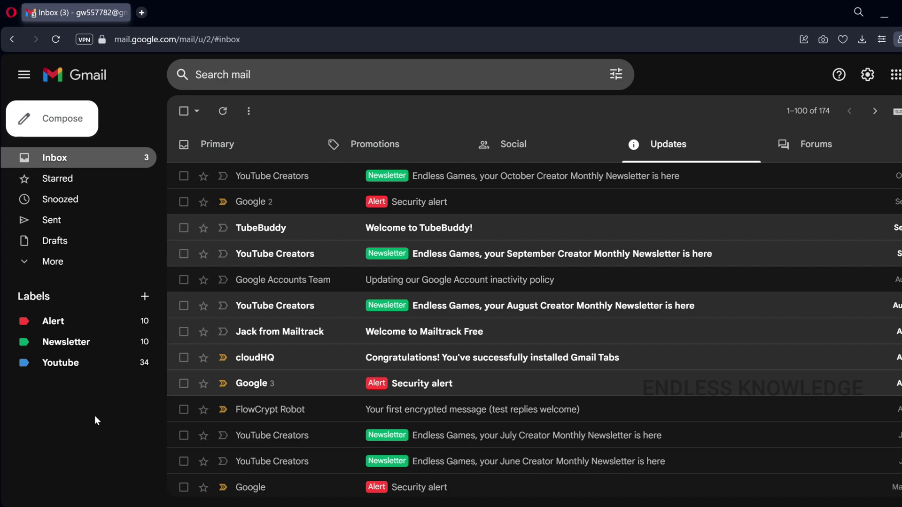
Open All Mail and look through it for messages carrying the Youtube label.
click(59, 263)
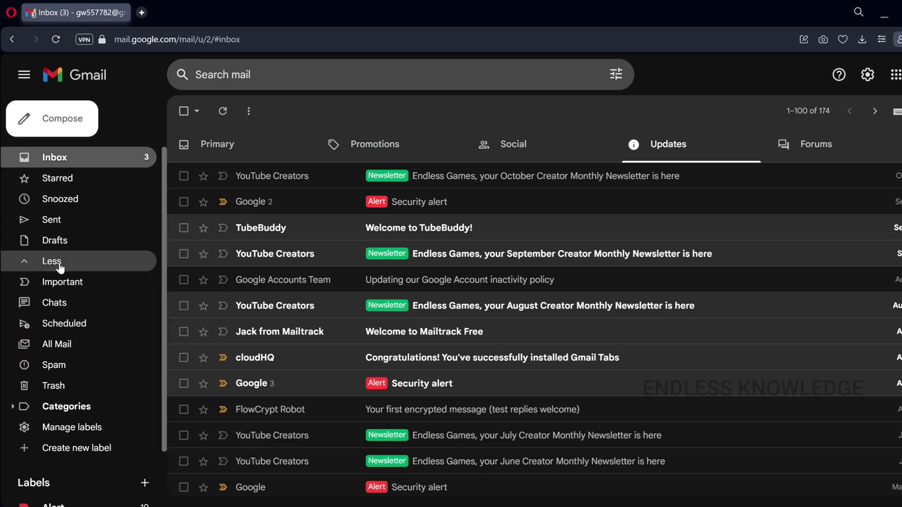
click(77, 349)
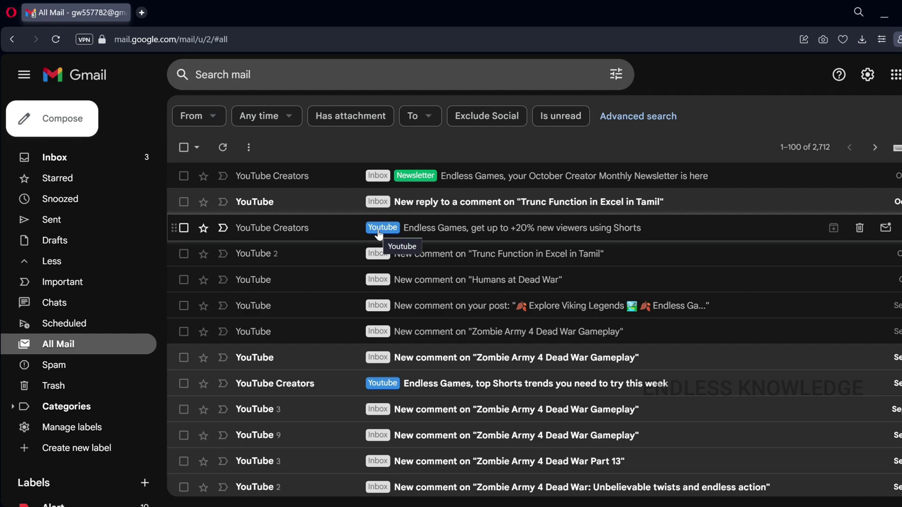
scroll(379, 233, down, 15)
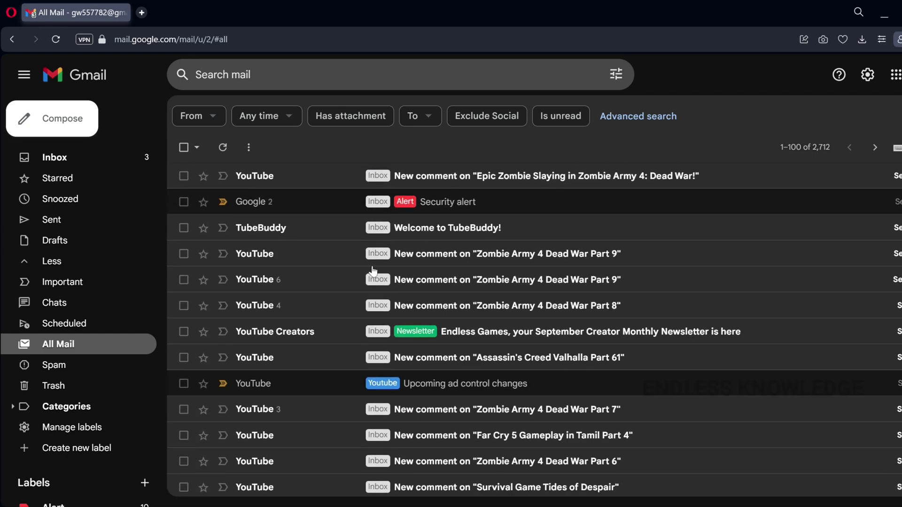
Find and open YouTube's "New comment on "Zombie Army 4 Dead War Part 8"" message in All Mail.
scroll(371, 282, down, 5)
scroll(357, 317, up, 12)
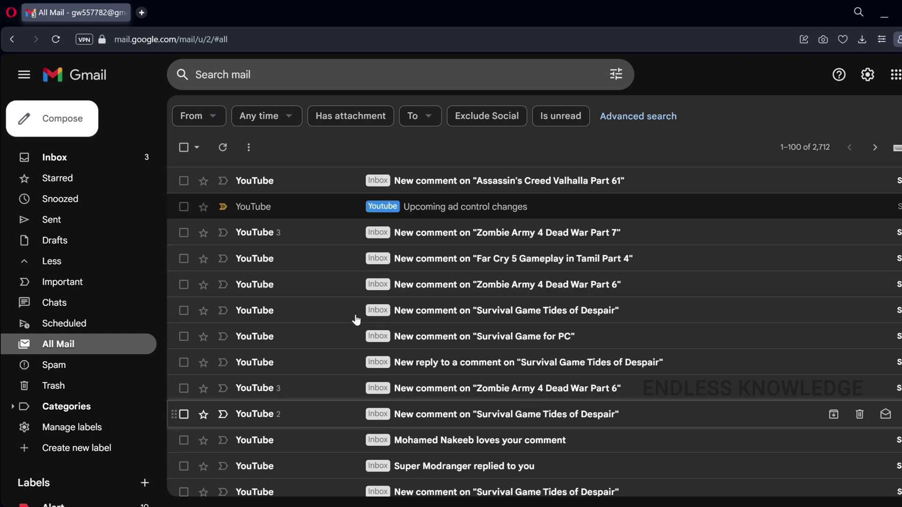
scroll(358, 307, up, 5)
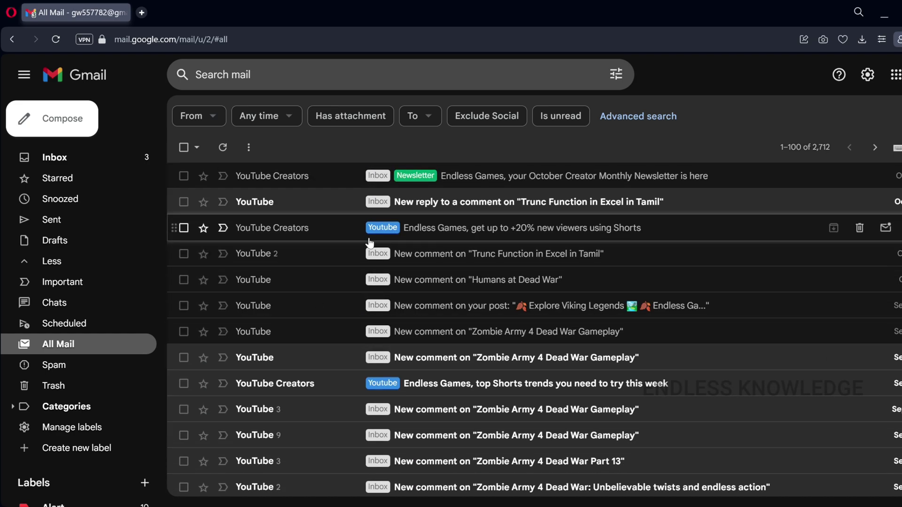
scroll(367, 249, down, 10)
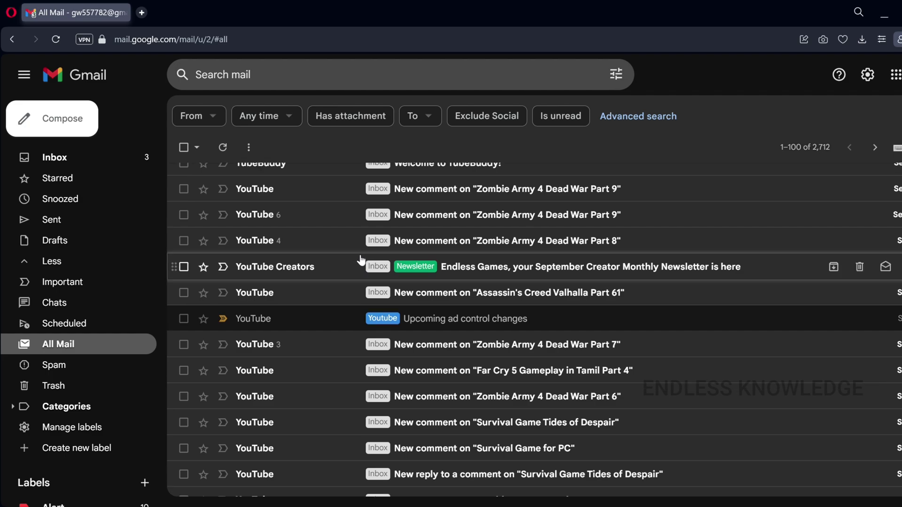
click(361, 247)
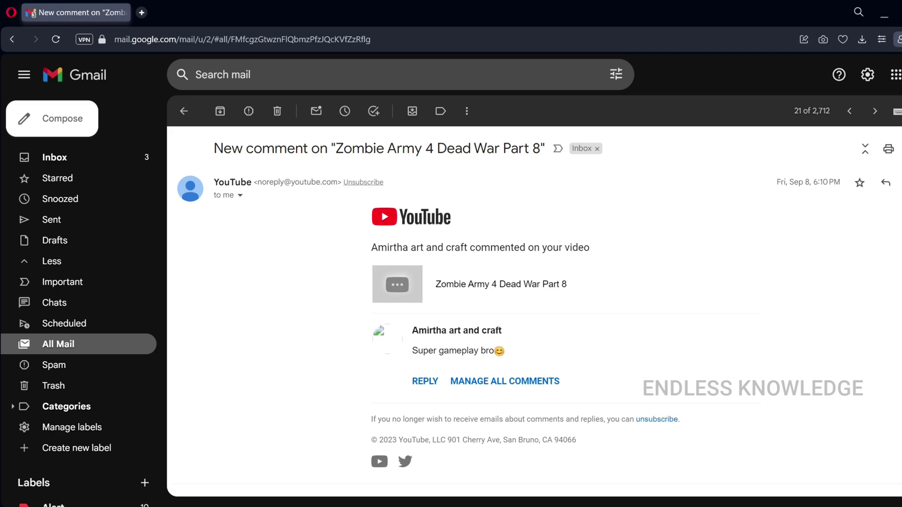
Copy YouTube's sender address from the message header and the words "New comment" from its subject.
drag(316, 182, 314, 193)
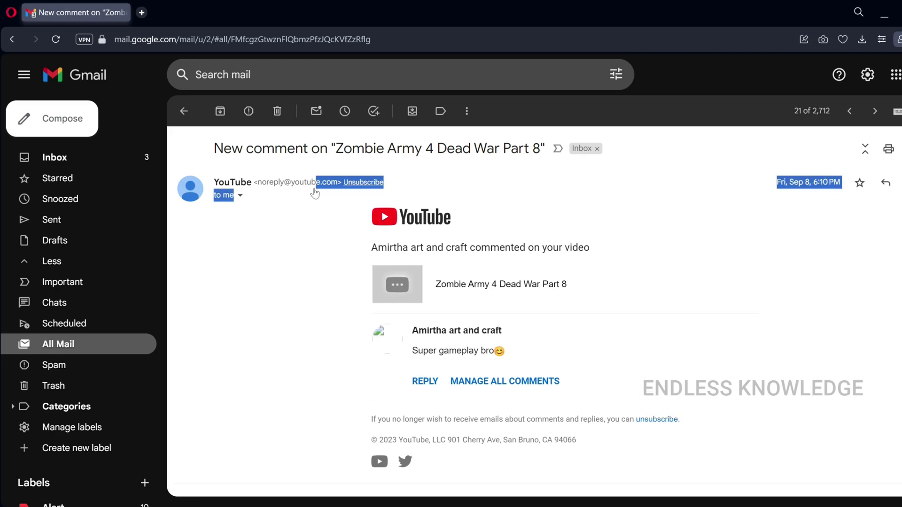
click(263, 201)
drag(257, 234, 332, 241)
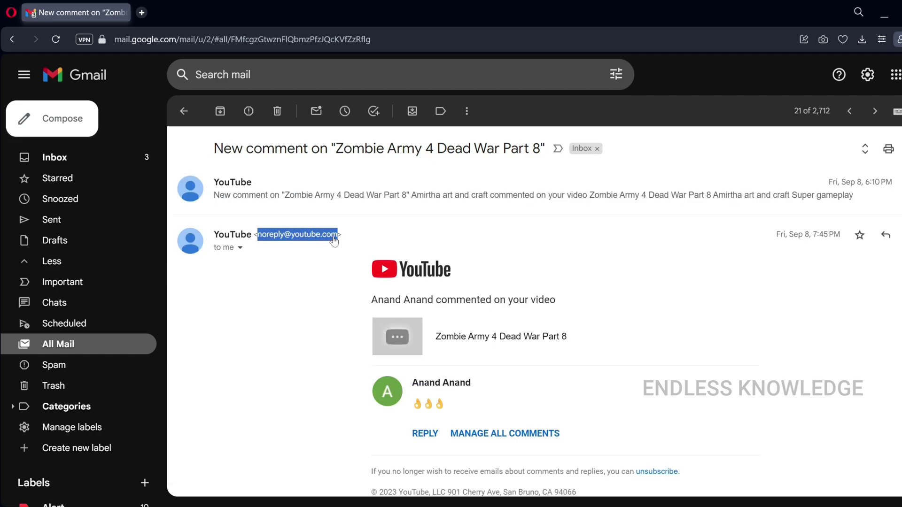
drag(213, 148, 310, 163)
key(super+c)
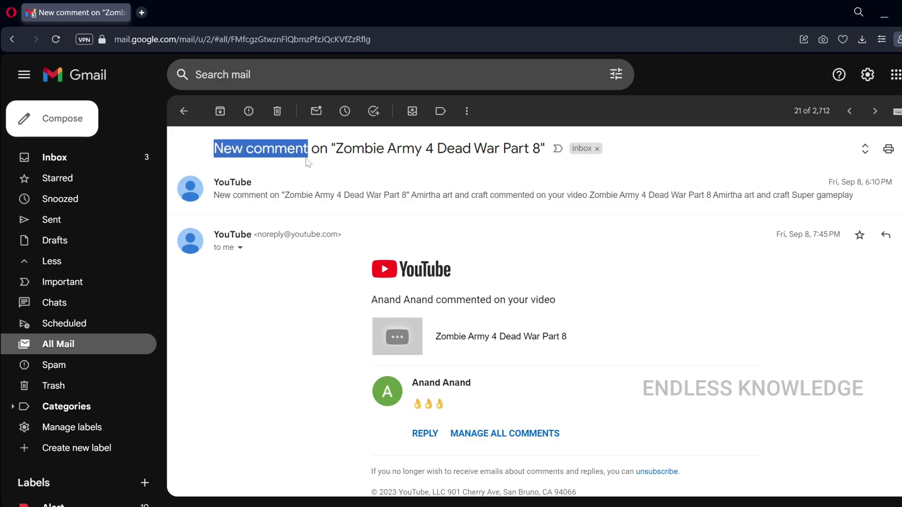
Set the advanced search criteria to YouTube's copied sender address and the subject "New comment".
click(615, 74)
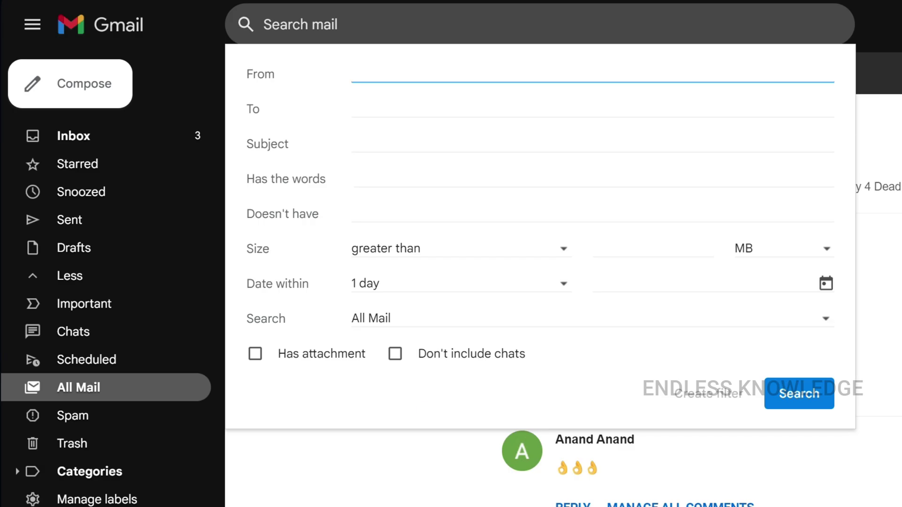
key(super+v)
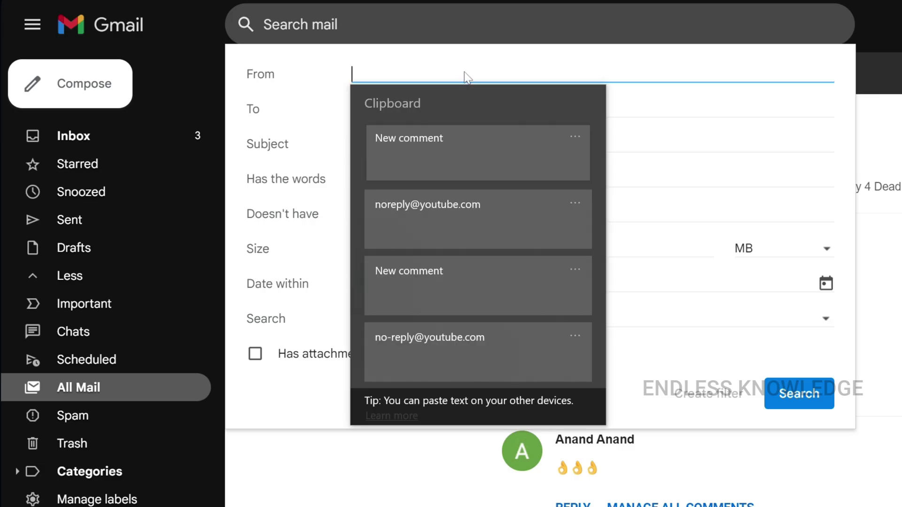
click(449, 197)
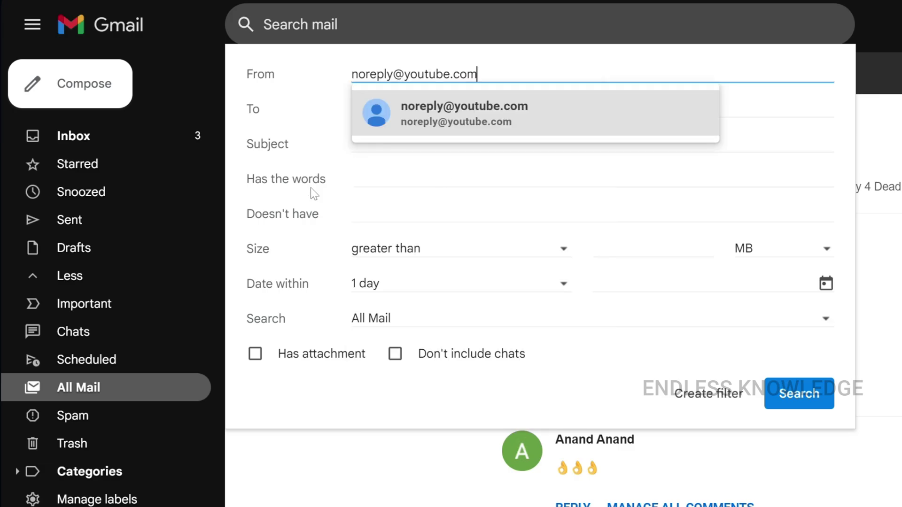
click(357, 180)
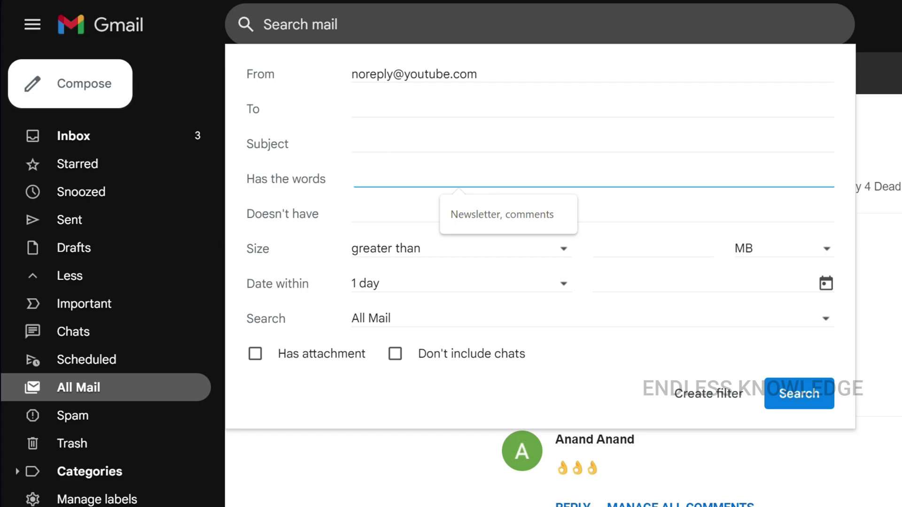
click(406, 143)
key(super+v)
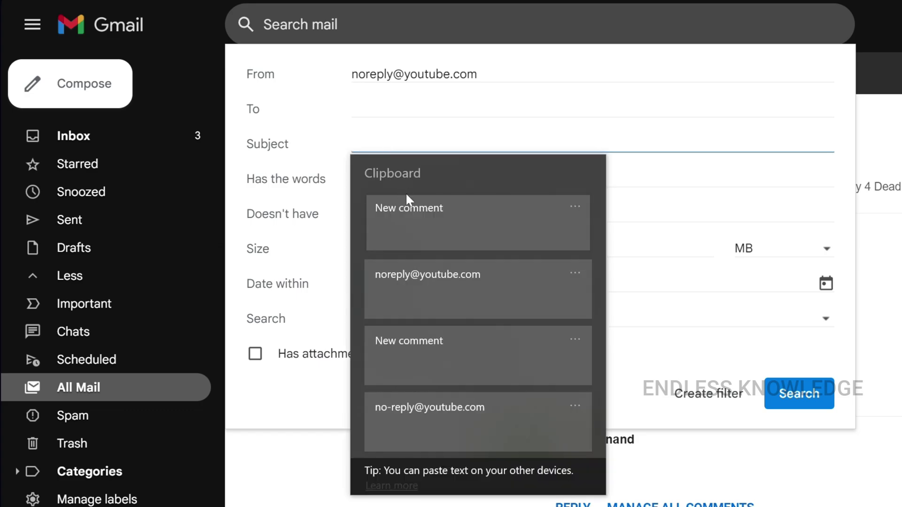
click(407, 198)
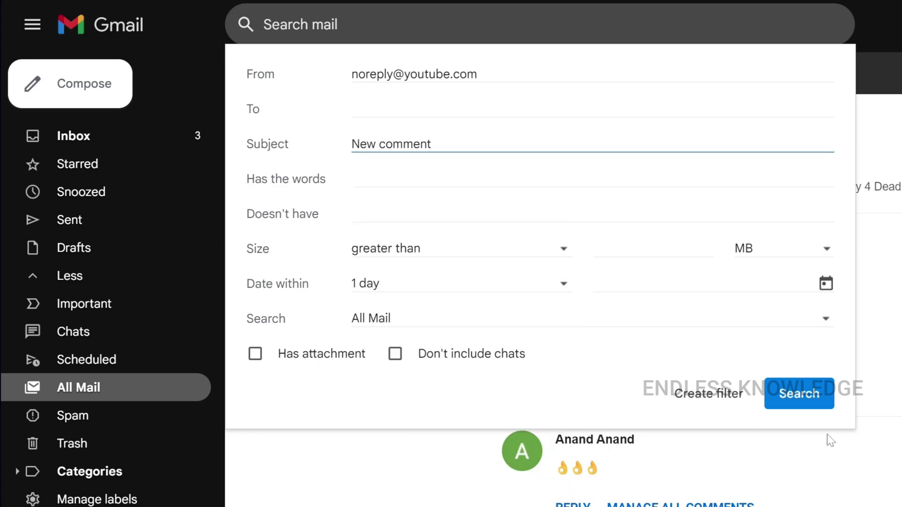
Create a filter from these criteria that deletes matching messages and also applies to matching conversations.
click(717, 394)
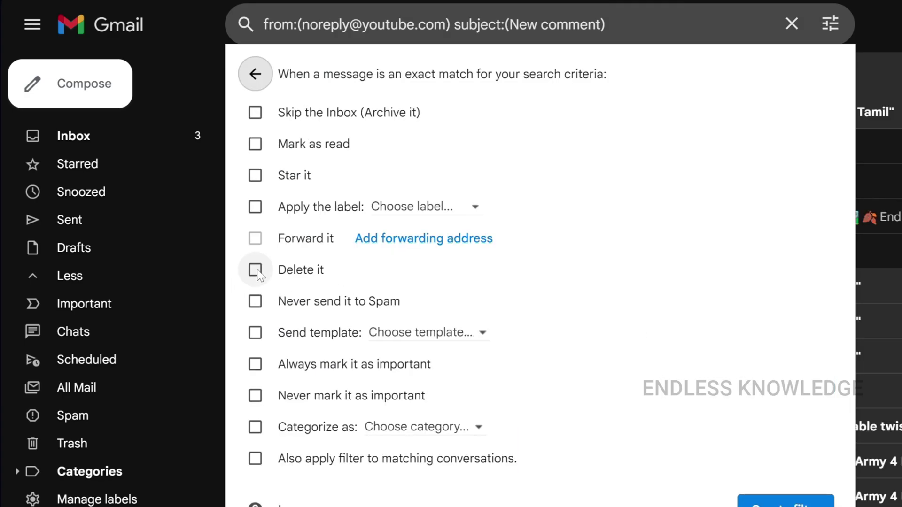
click(258, 270)
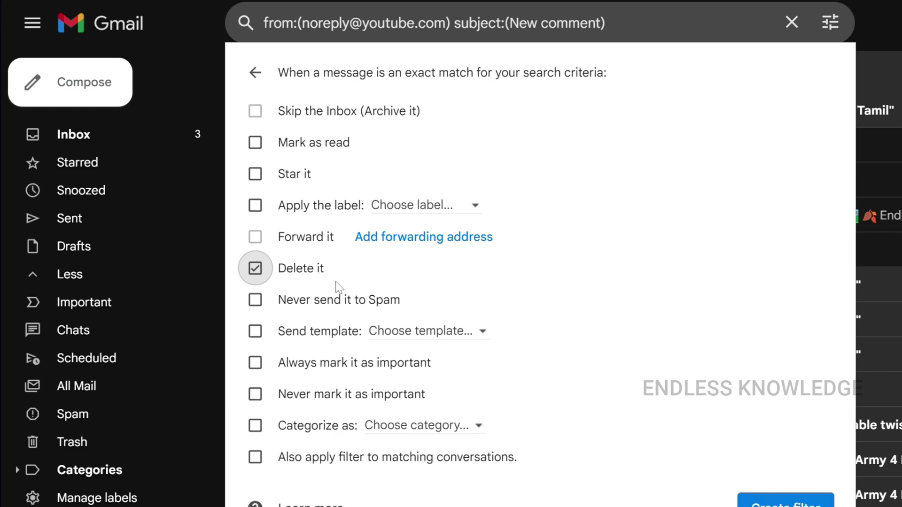
click(261, 460)
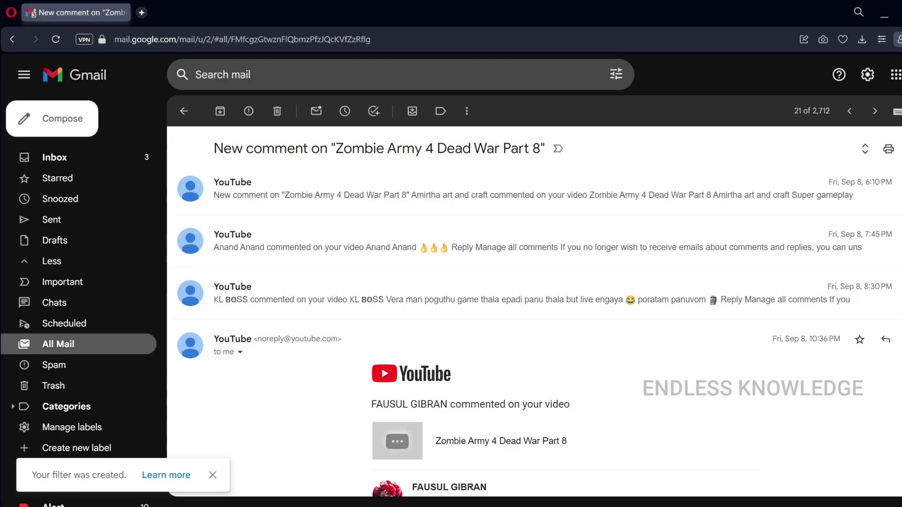
Open Trash and look through it for the YouTube comment notifications deleted by the filter.
click(66, 386)
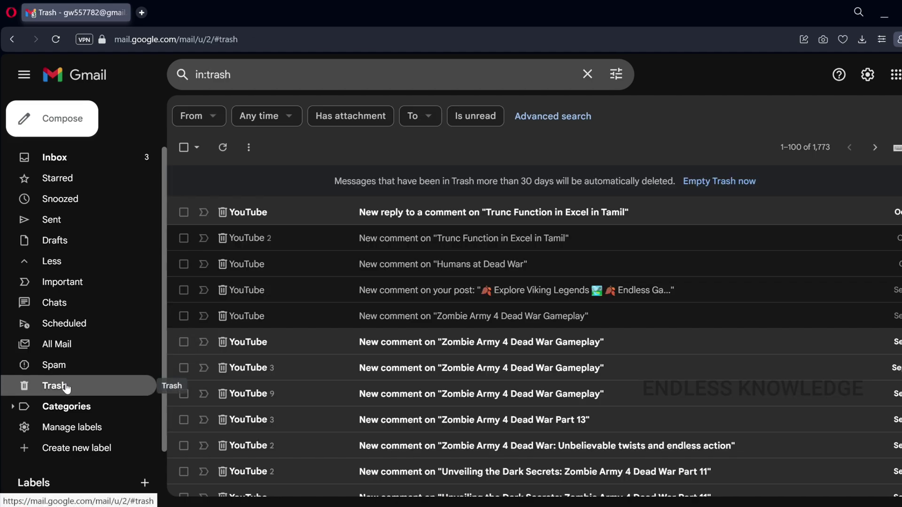
scroll(371, 243, down, 2)
scroll(368, 248, down, 10)
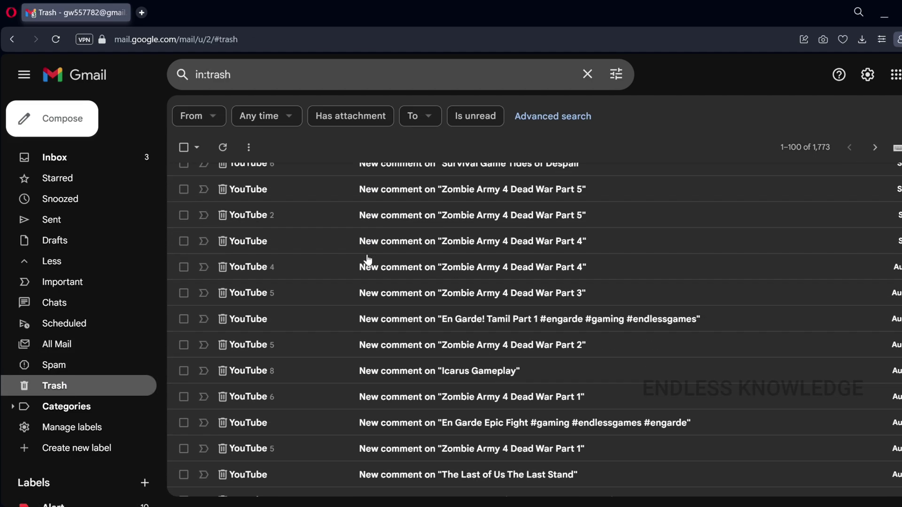
scroll(360, 275, up, 12)
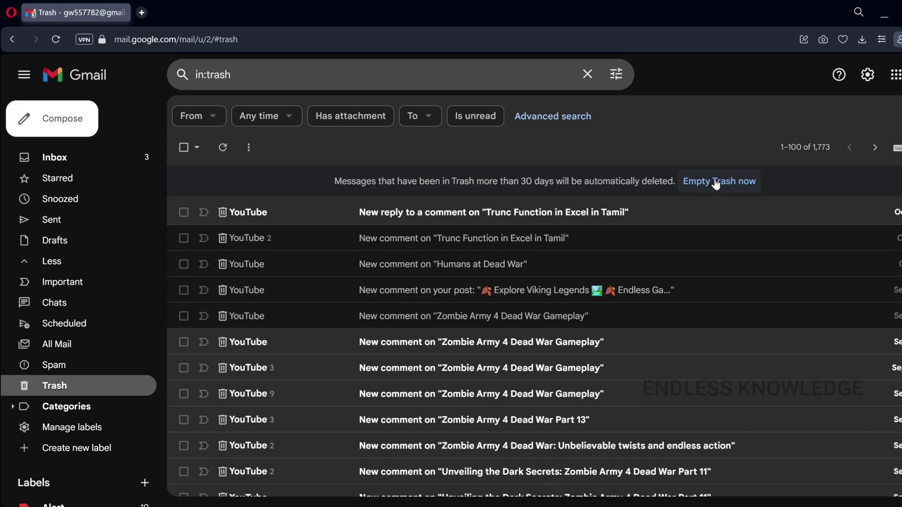
scroll(485, 284, down, 15)
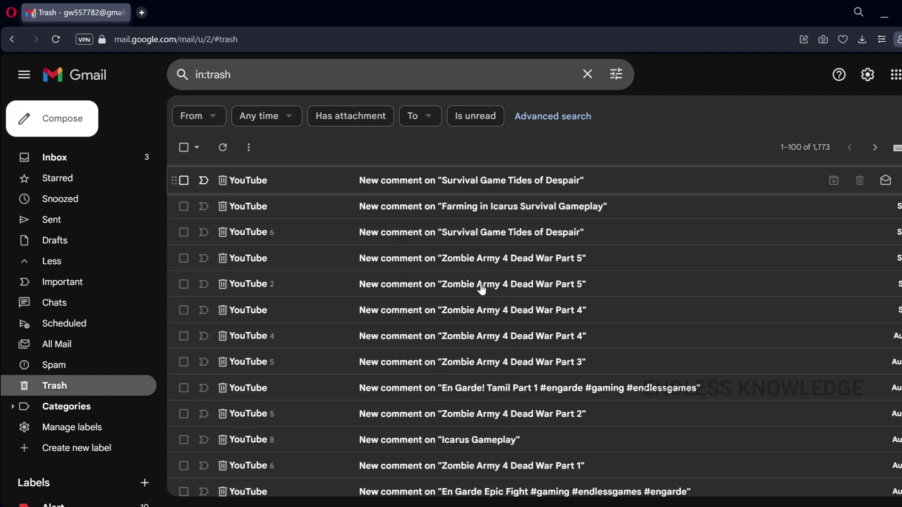
scroll(478, 293, down, 10)
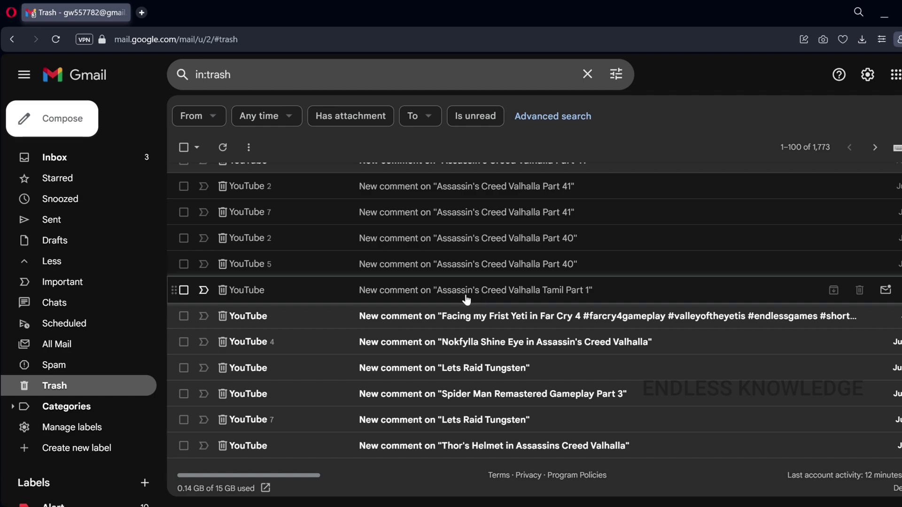
Return to the inbox and open the messages carrying the Alert label.
click(55, 159)
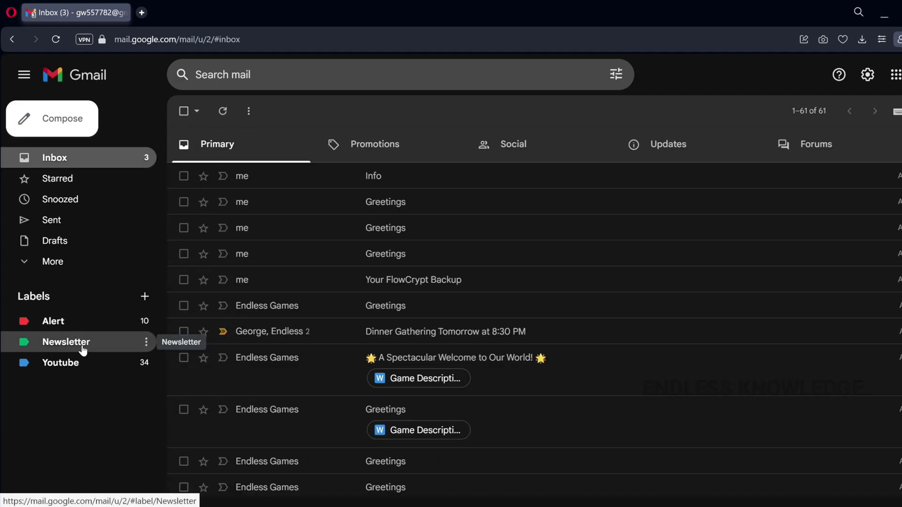
click(94, 326)
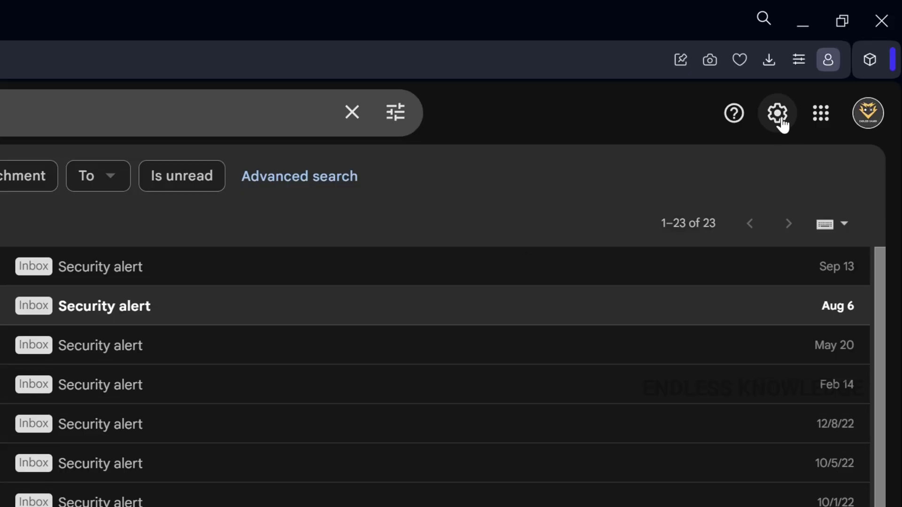
Open the Filters and Blocked Addresses settings and try selecting all the listed filters.
click(777, 114)
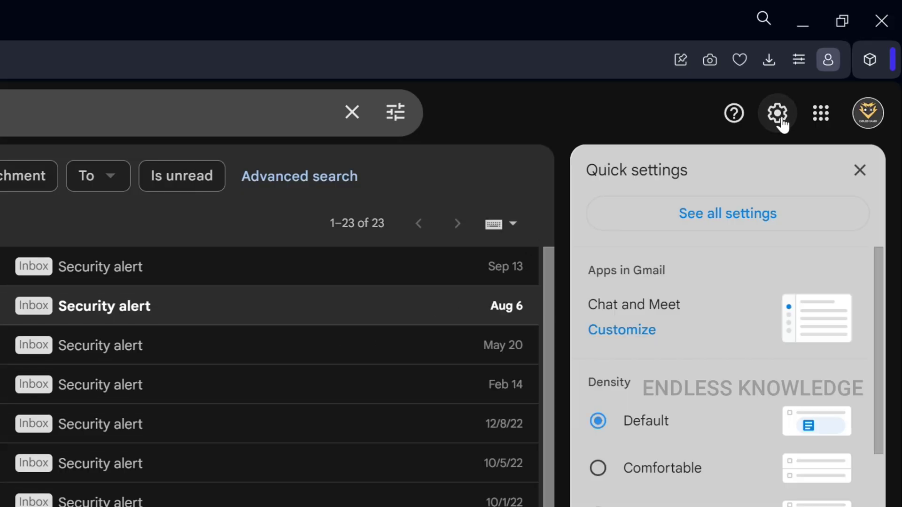
click(729, 217)
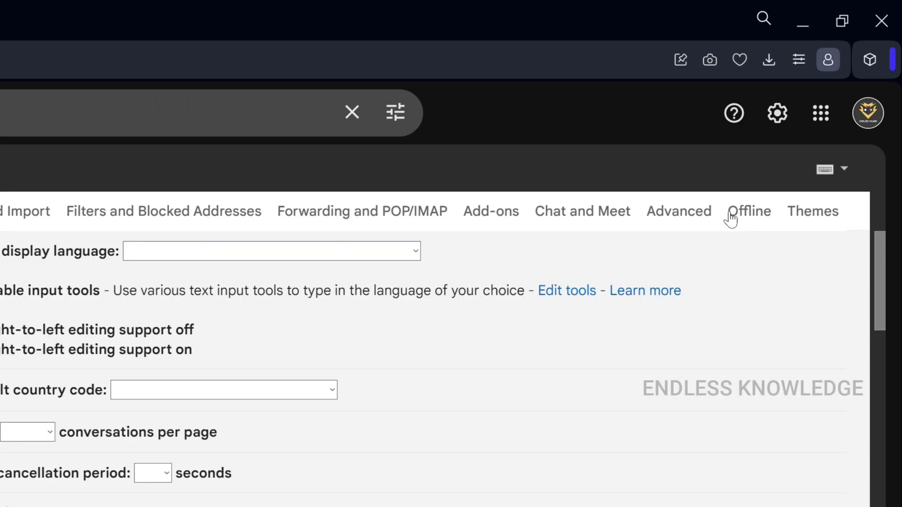
click(183, 217)
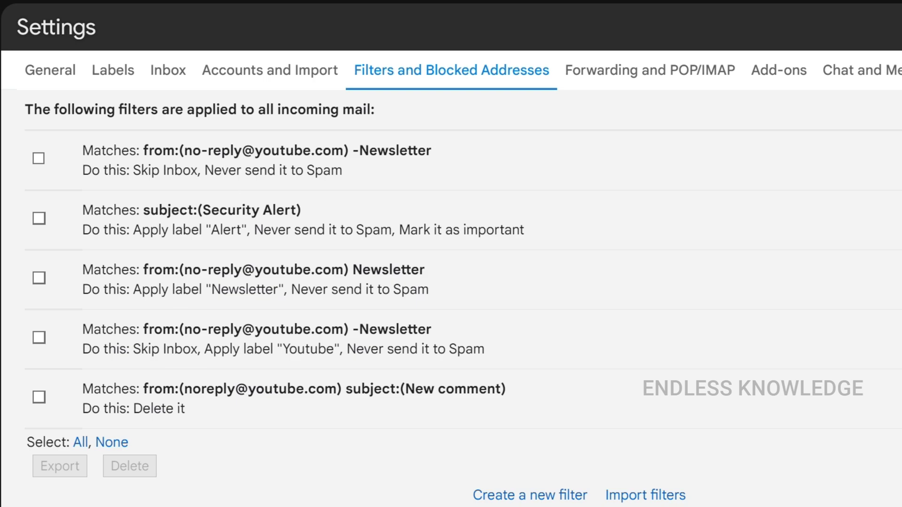
click(81, 444)
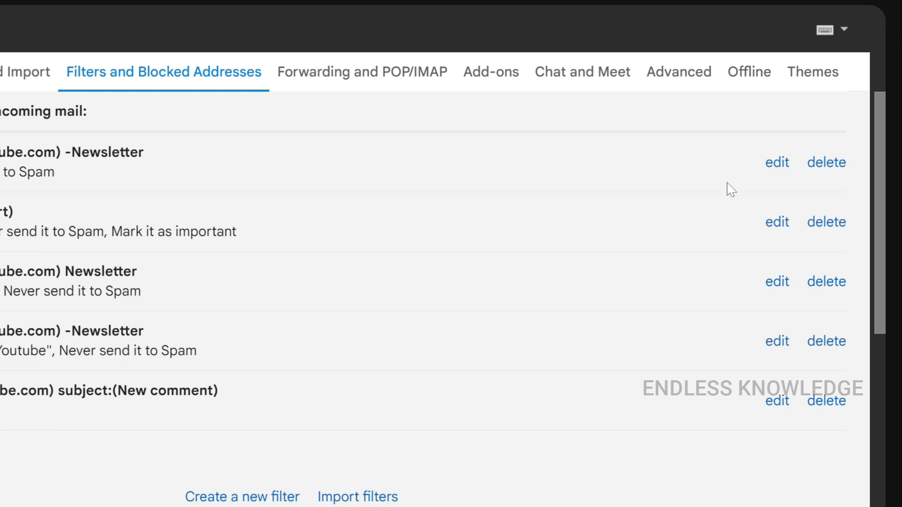
Open the first YouTube filter, which excludes "Newsletter", for editing and continue to its actions with the criteria unchanged.
click(777, 165)
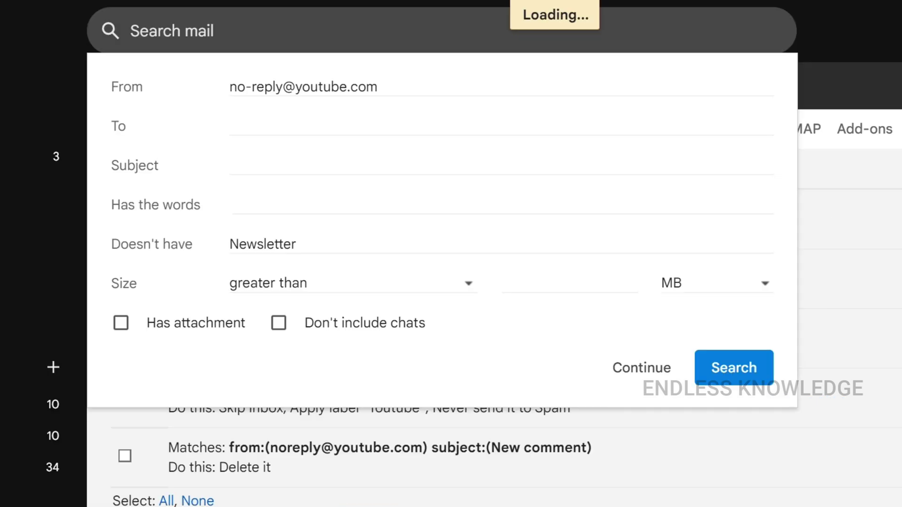
click(636, 371)
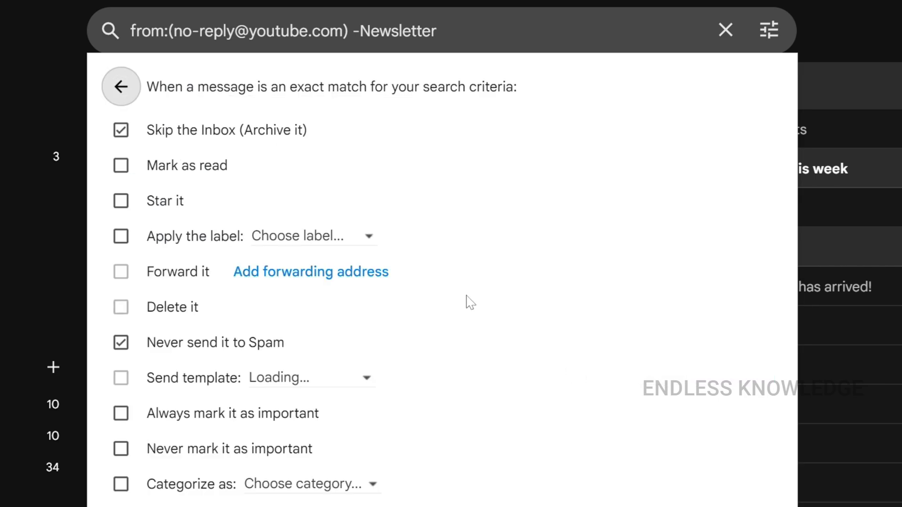